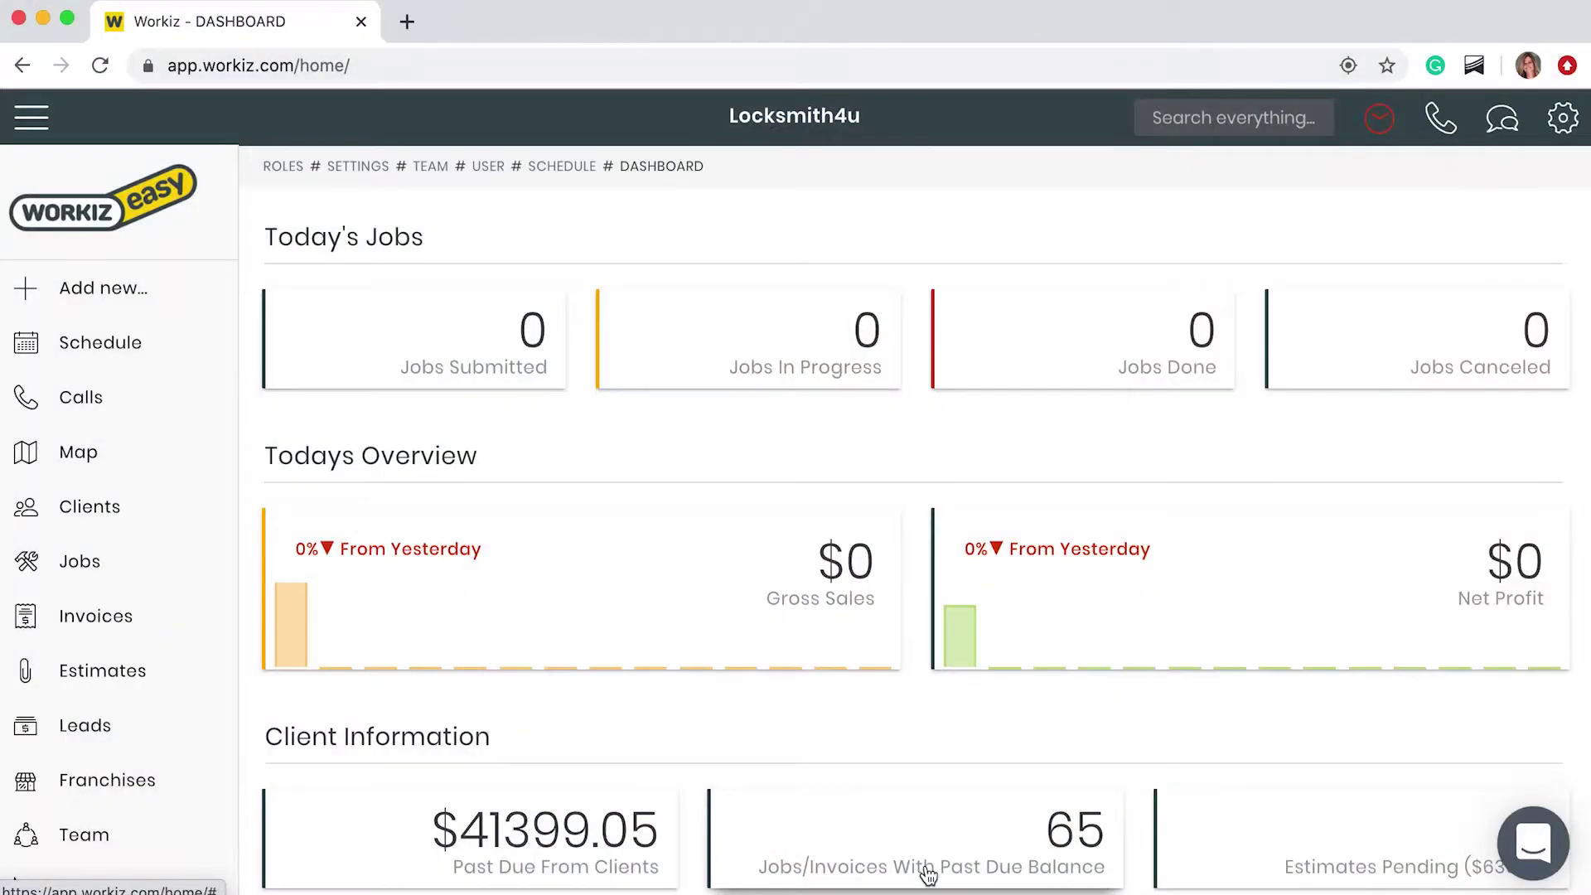
Step: Open the Schedule page from the left sidebar
{"action": "left_click", "coordinate": [200, 363]}
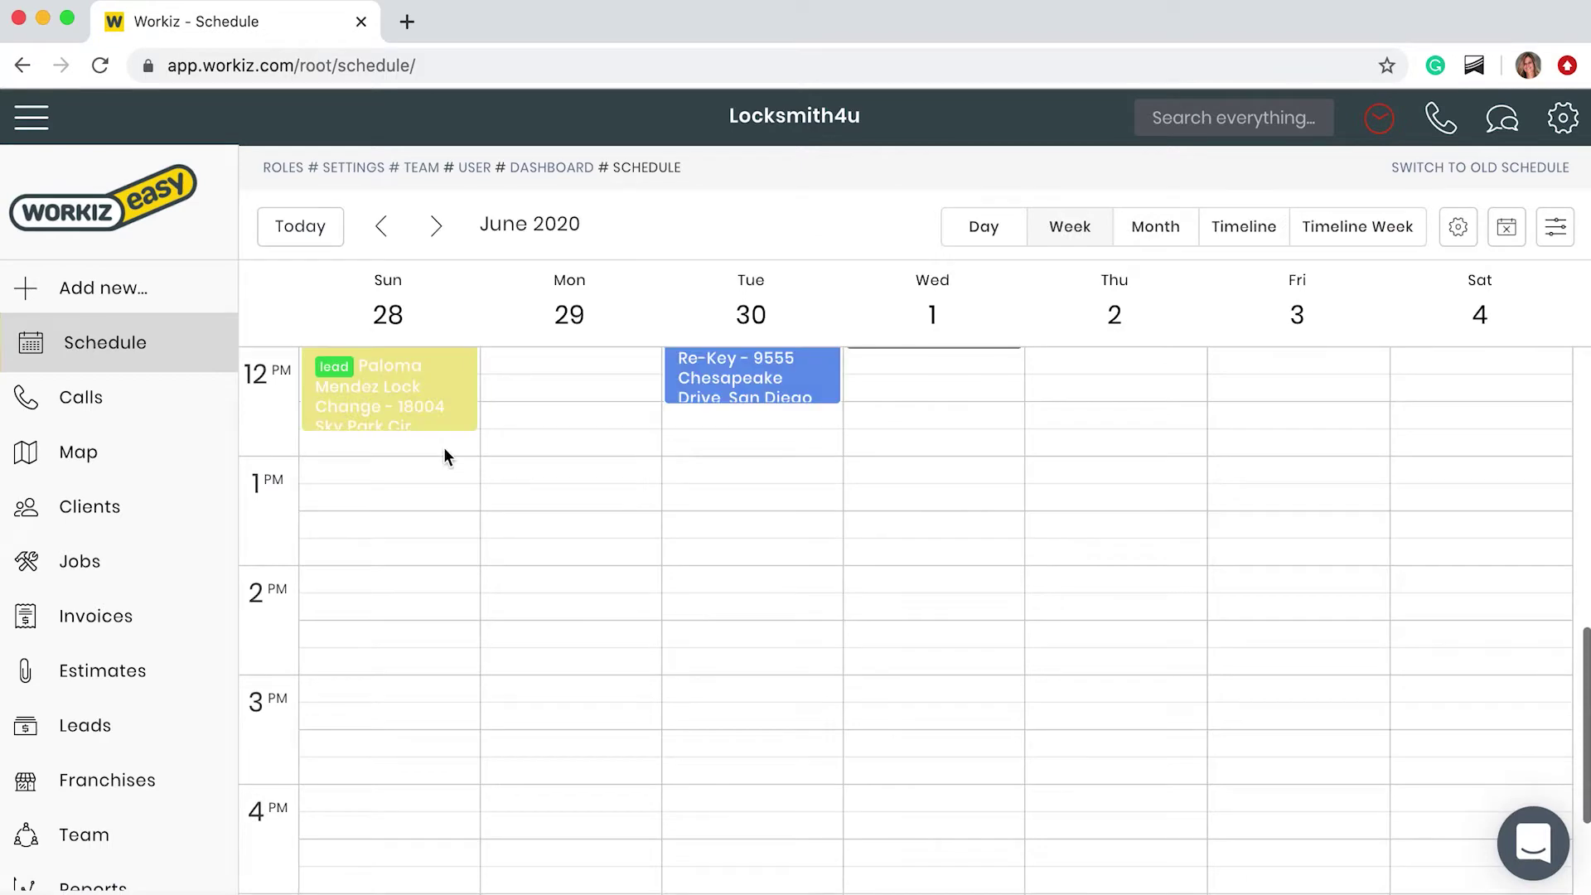
{"action": "scroll", "coordinate": [685, 415], "scroll_direction": "up", "scroll_amount": 5}
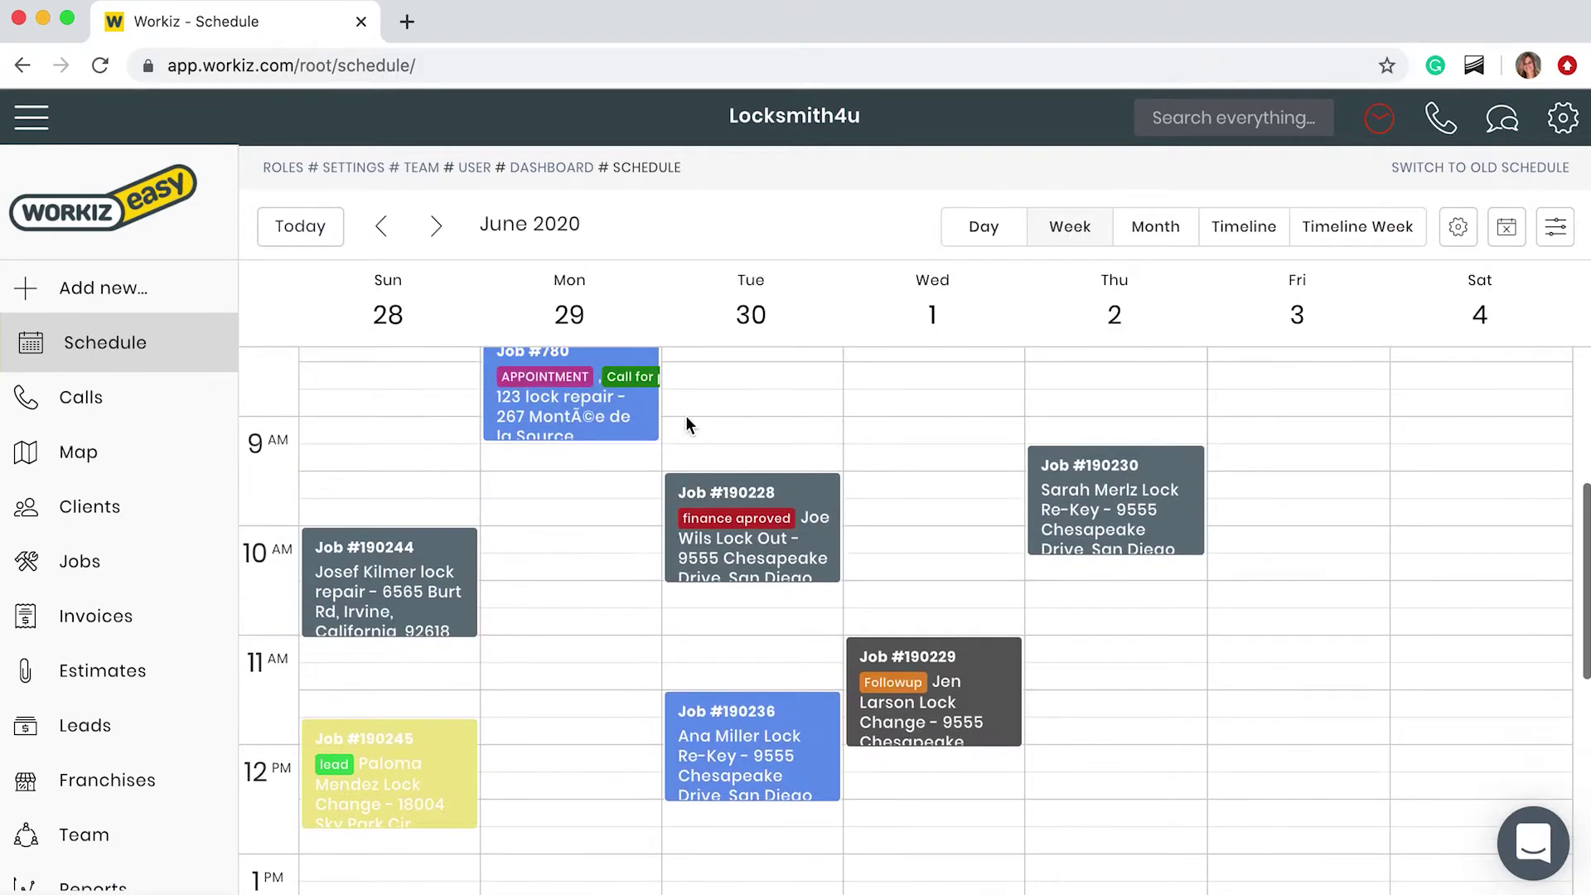
{"action": "left_click", "coordinate": [967, 224]}
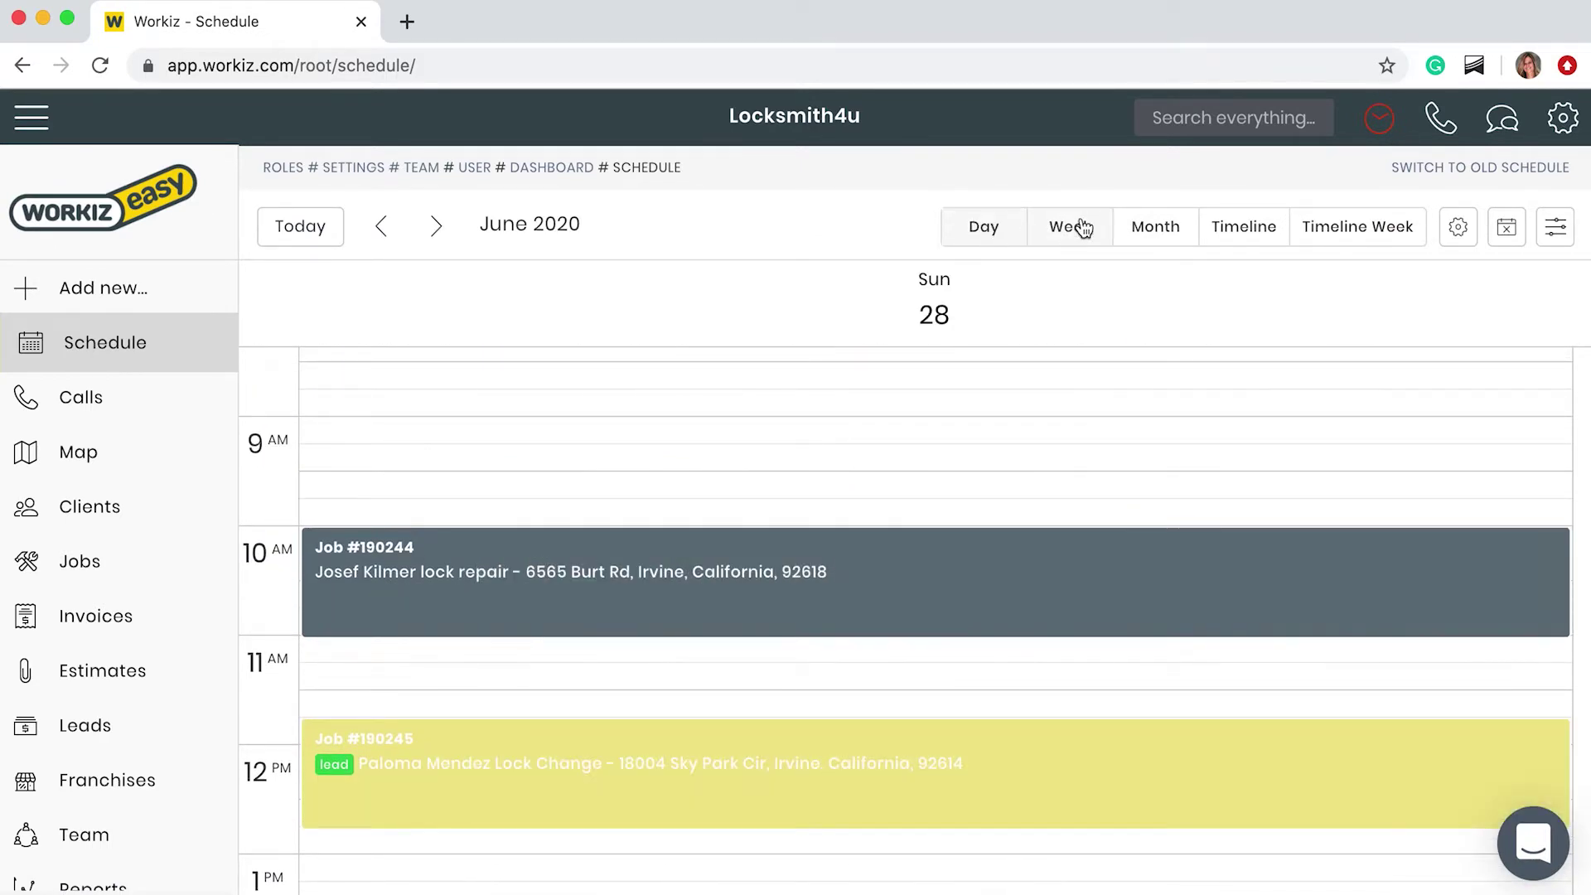
{"action": "left_click", "coordinate": [1082, 227]}
{"action": "left_click", "coordinate": [1157, 227]}
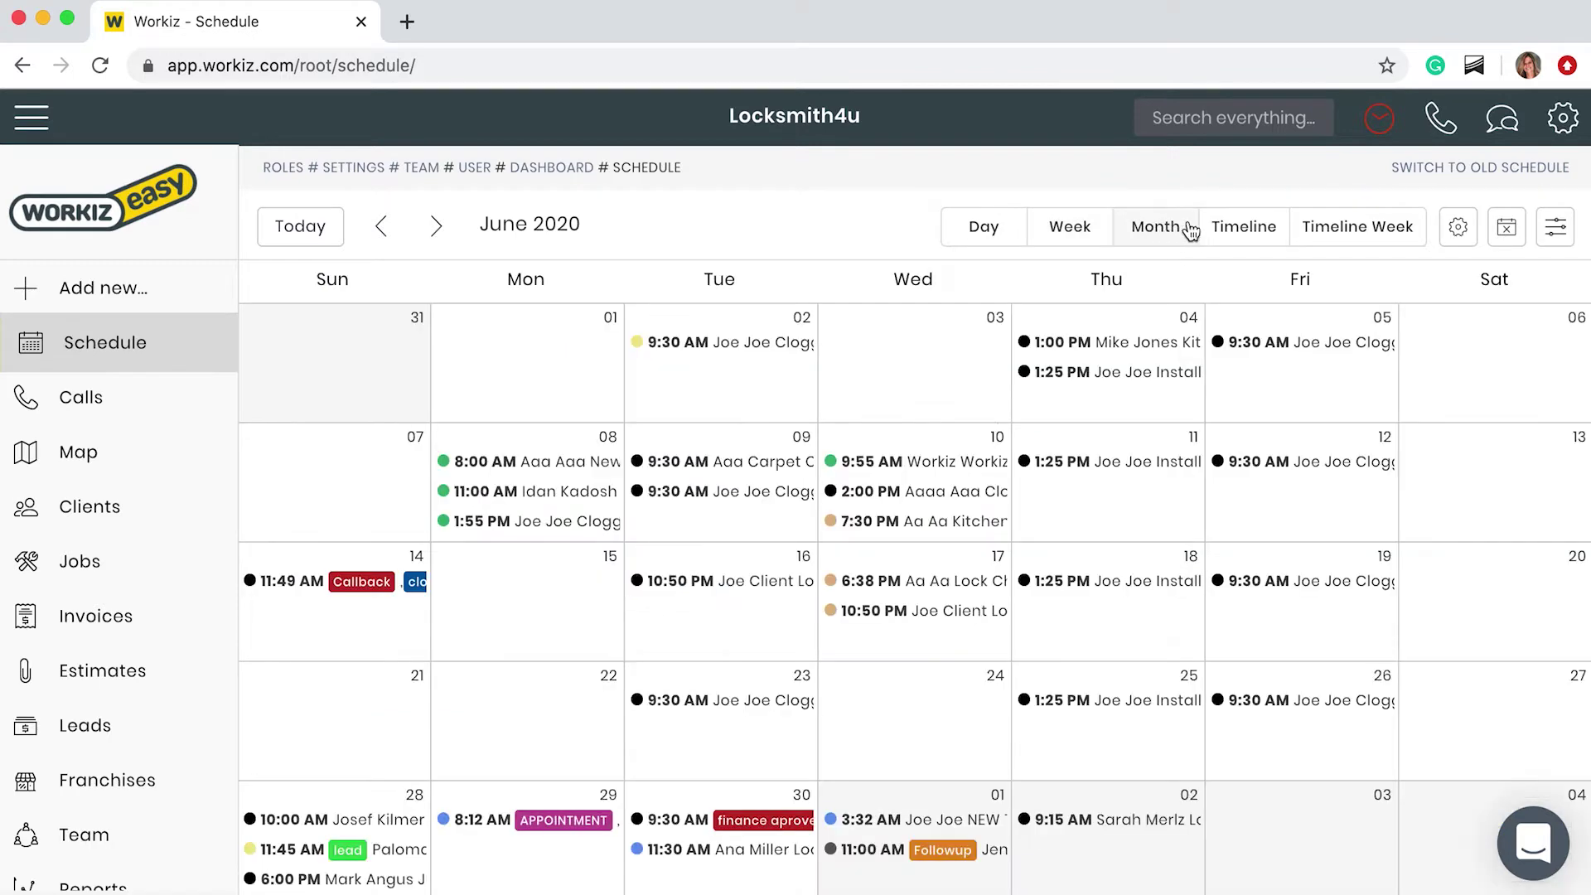
{"action": "left_click", "coordinate": [1240, 229]}
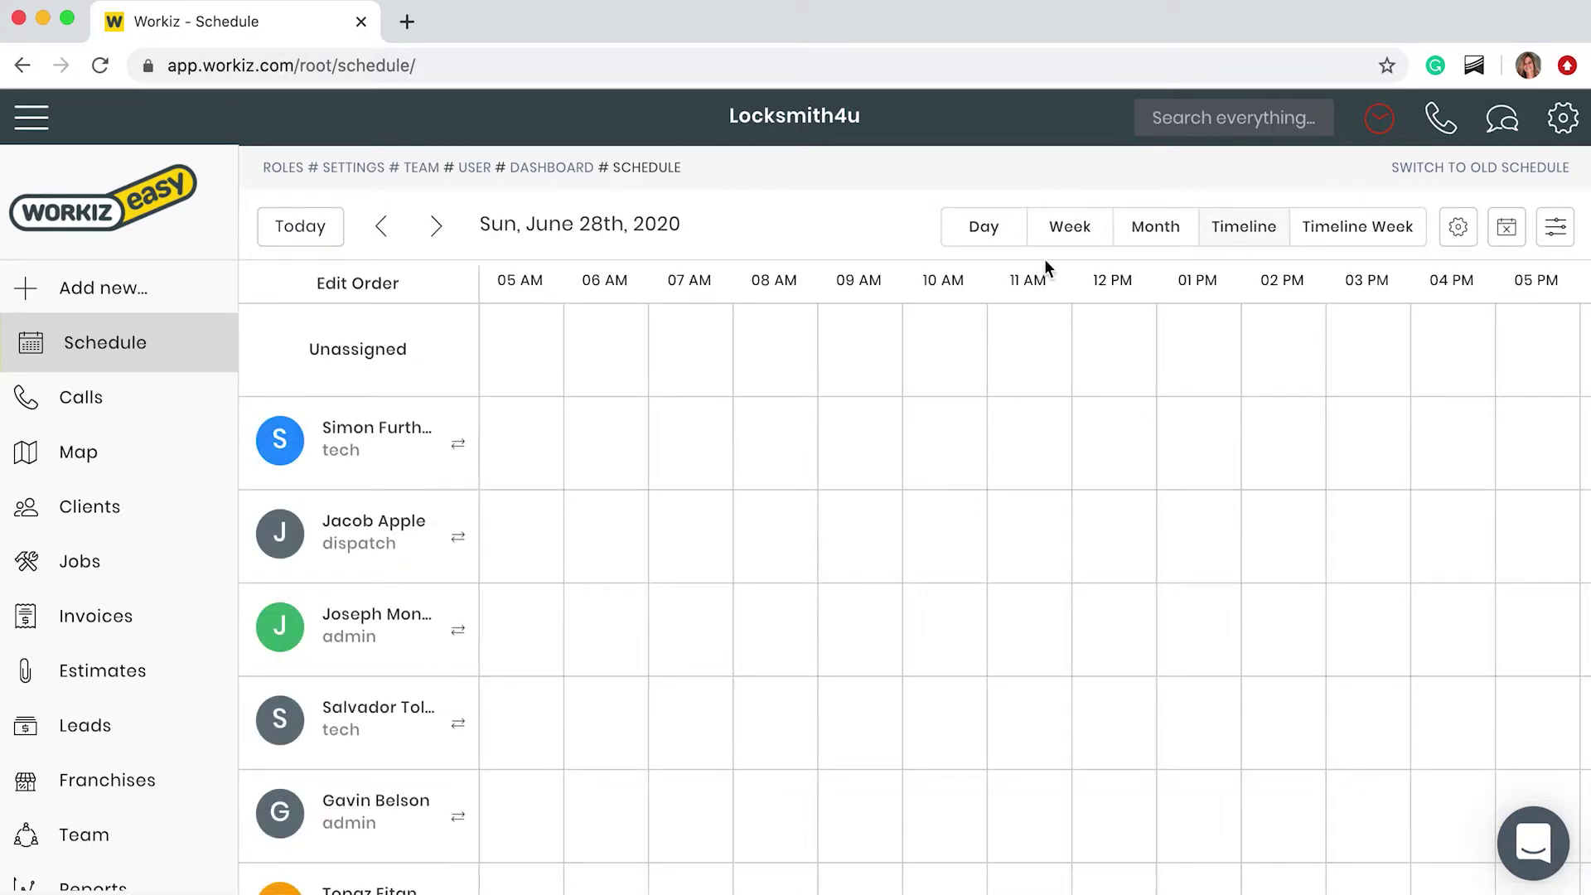
{"action": "left_click", "coordinate": [1067, 238]}
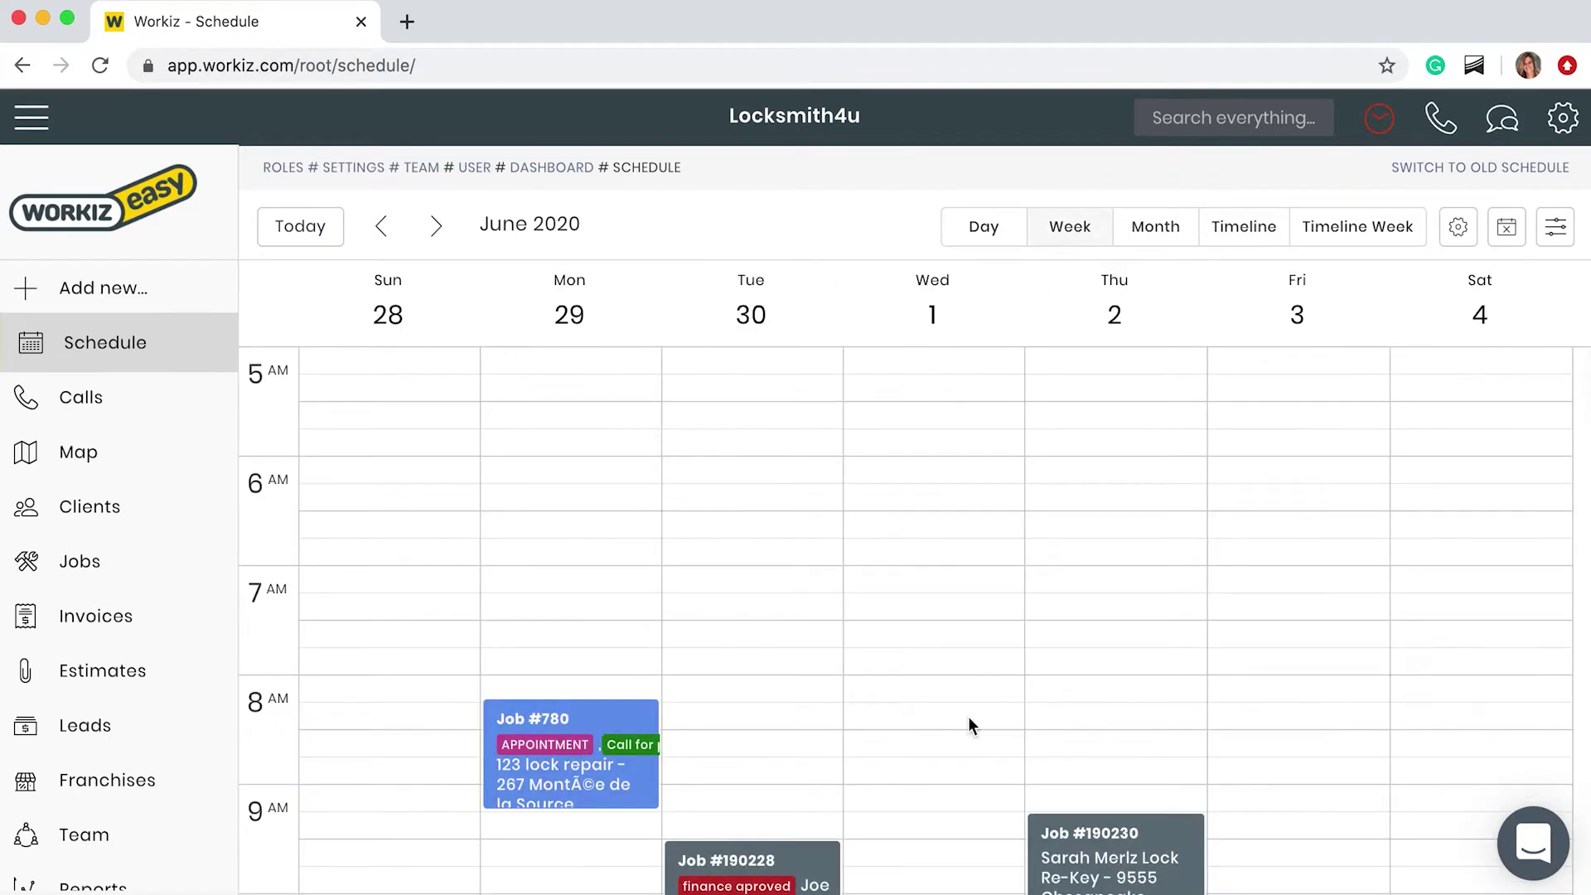
{"action": "scroll", "coordinate": [969, 717], "scroll_direction": "down", "scroll_amount": 4}
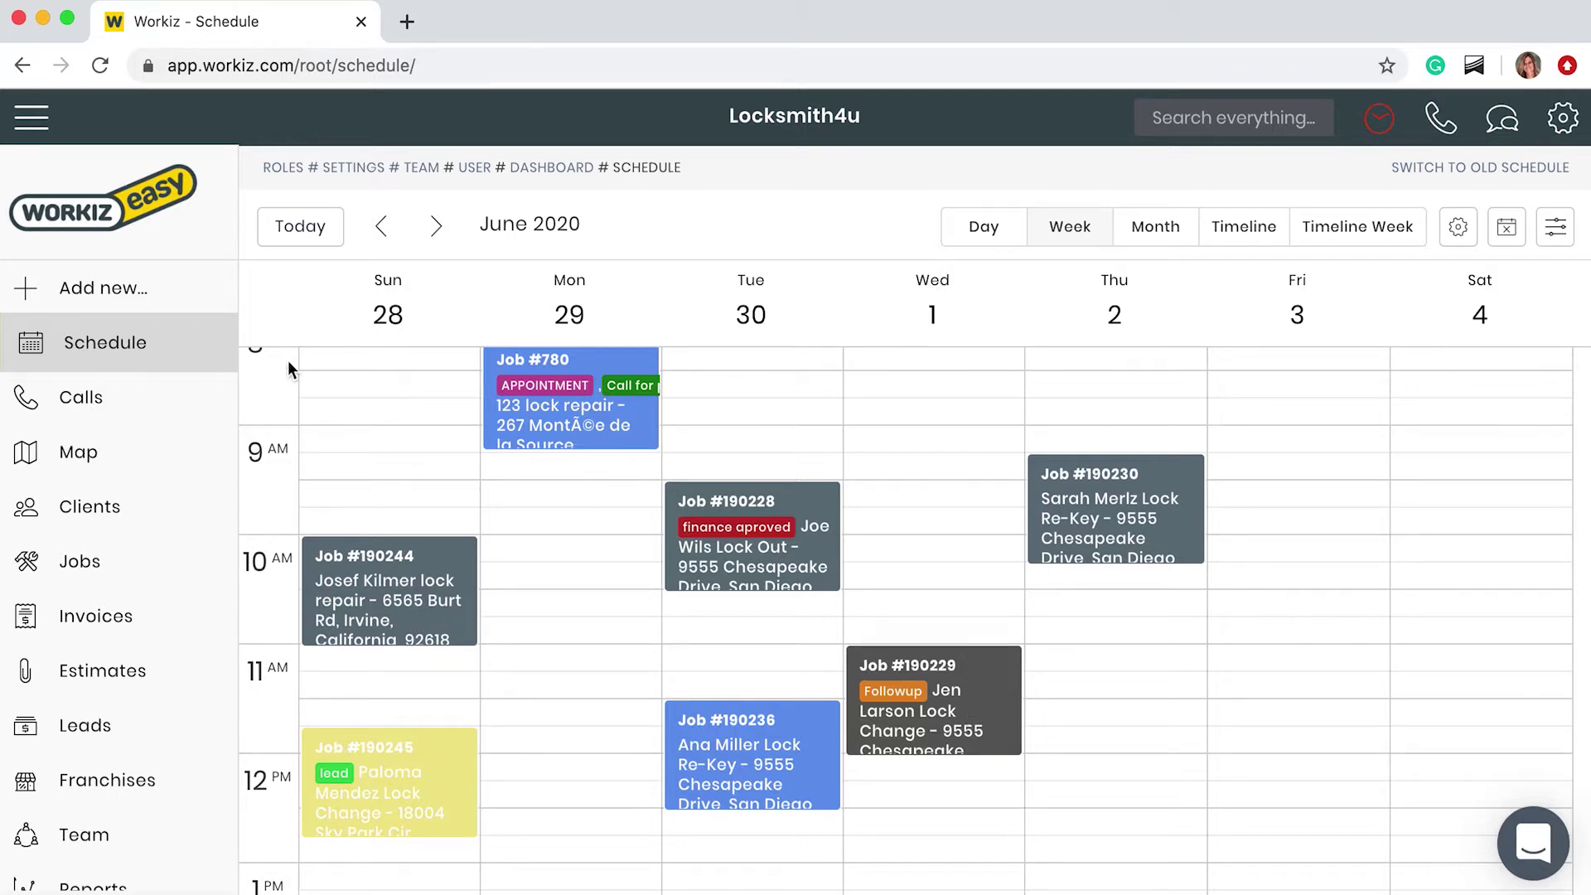
{"action": "left_click", "coordinate": [182, 288]}
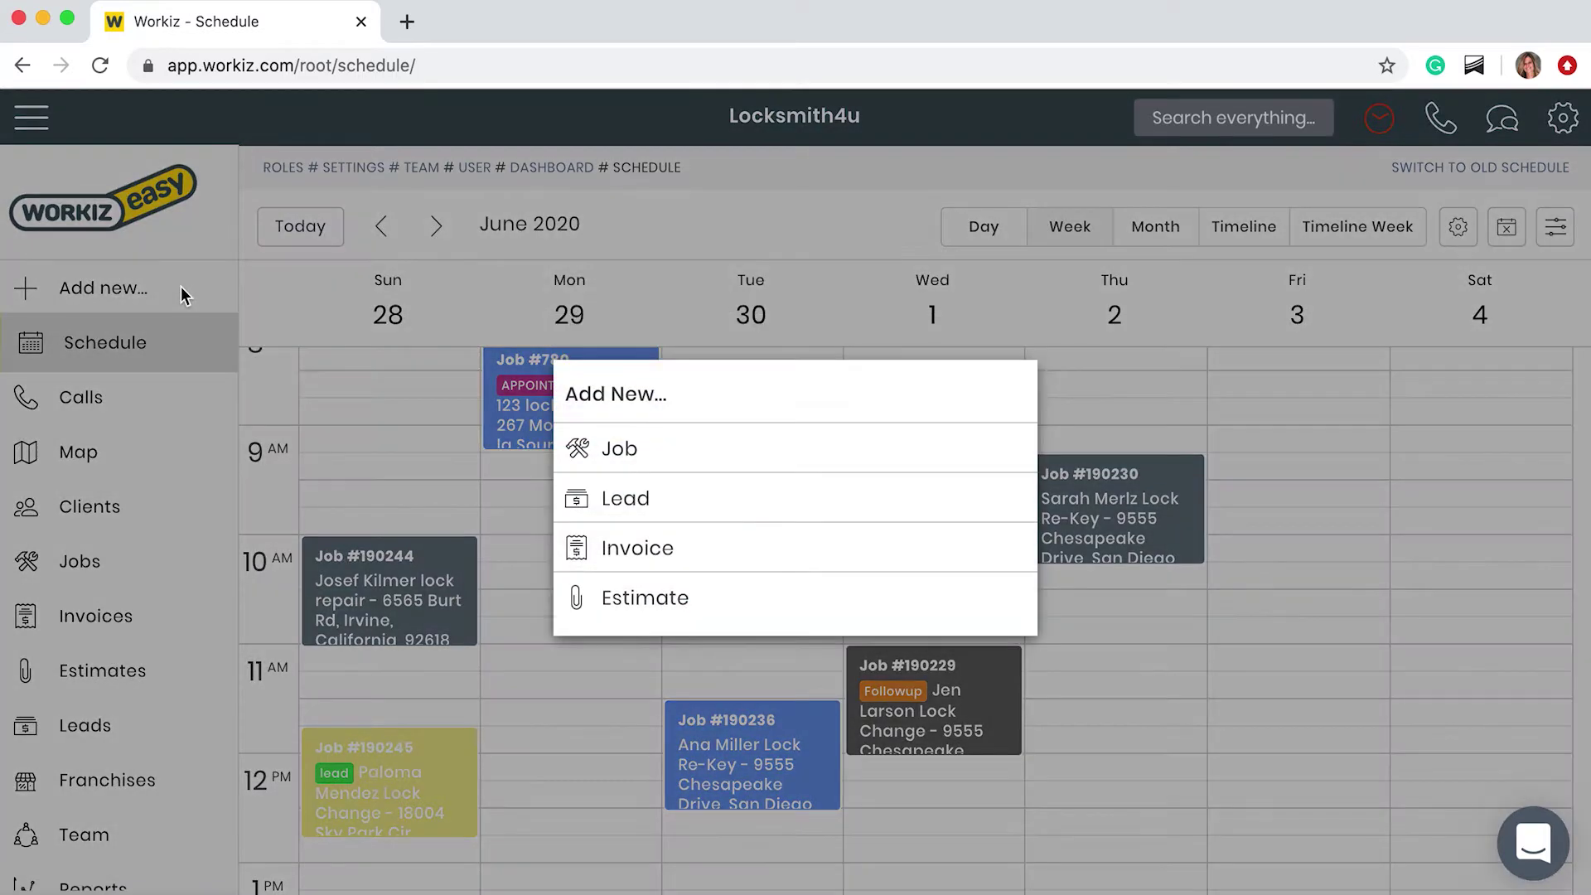
{"action": "left_click", "coordinate": [386, 444]}
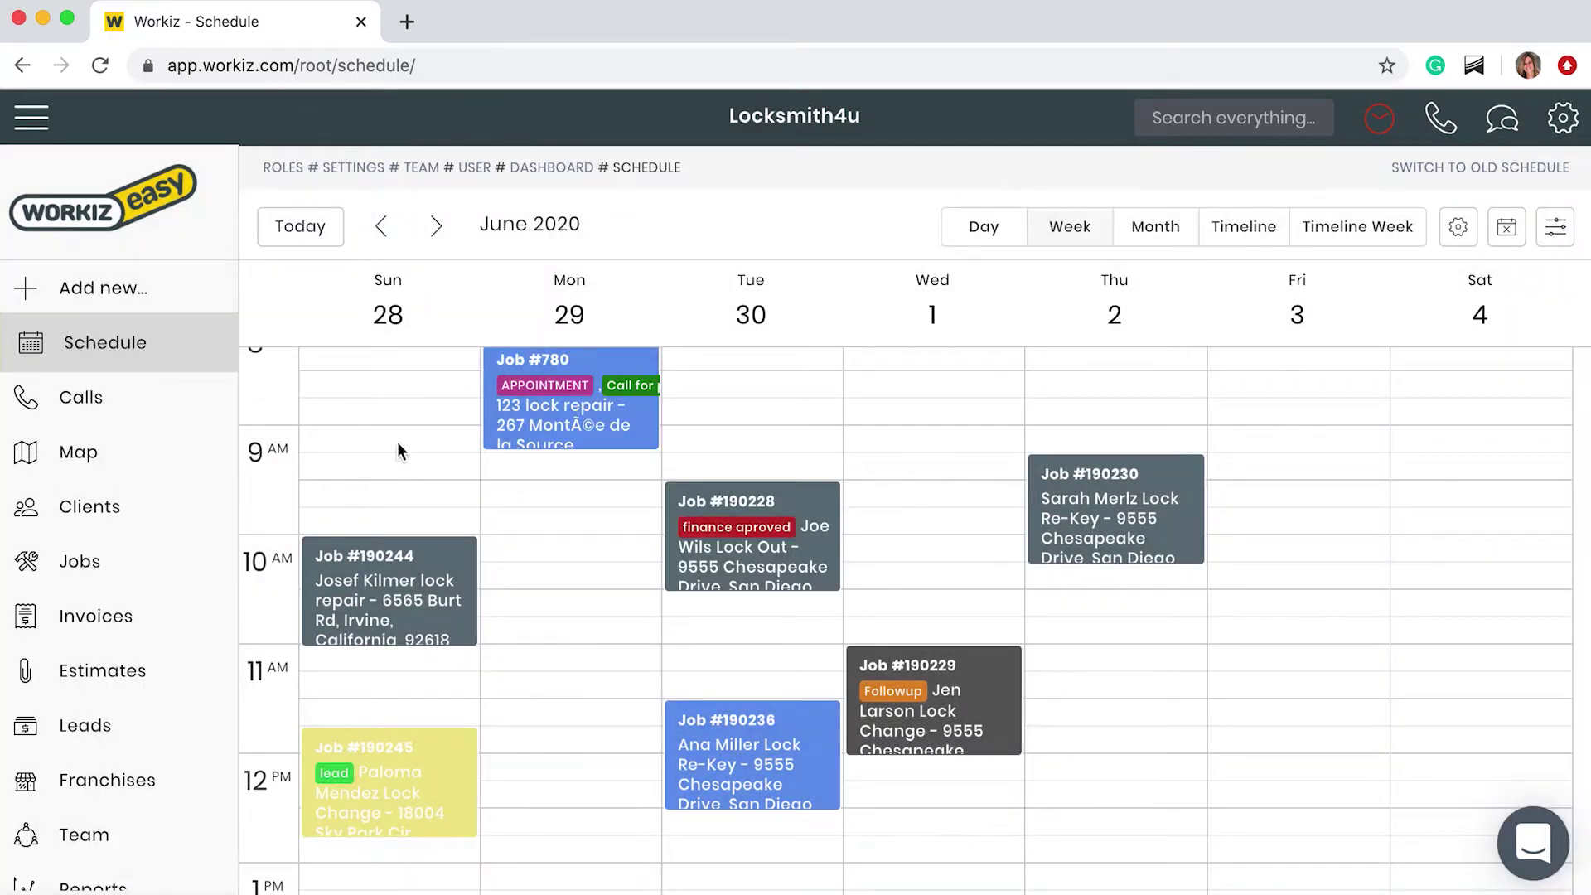
{"action": "left_click", "coordinate": [534, 489]}
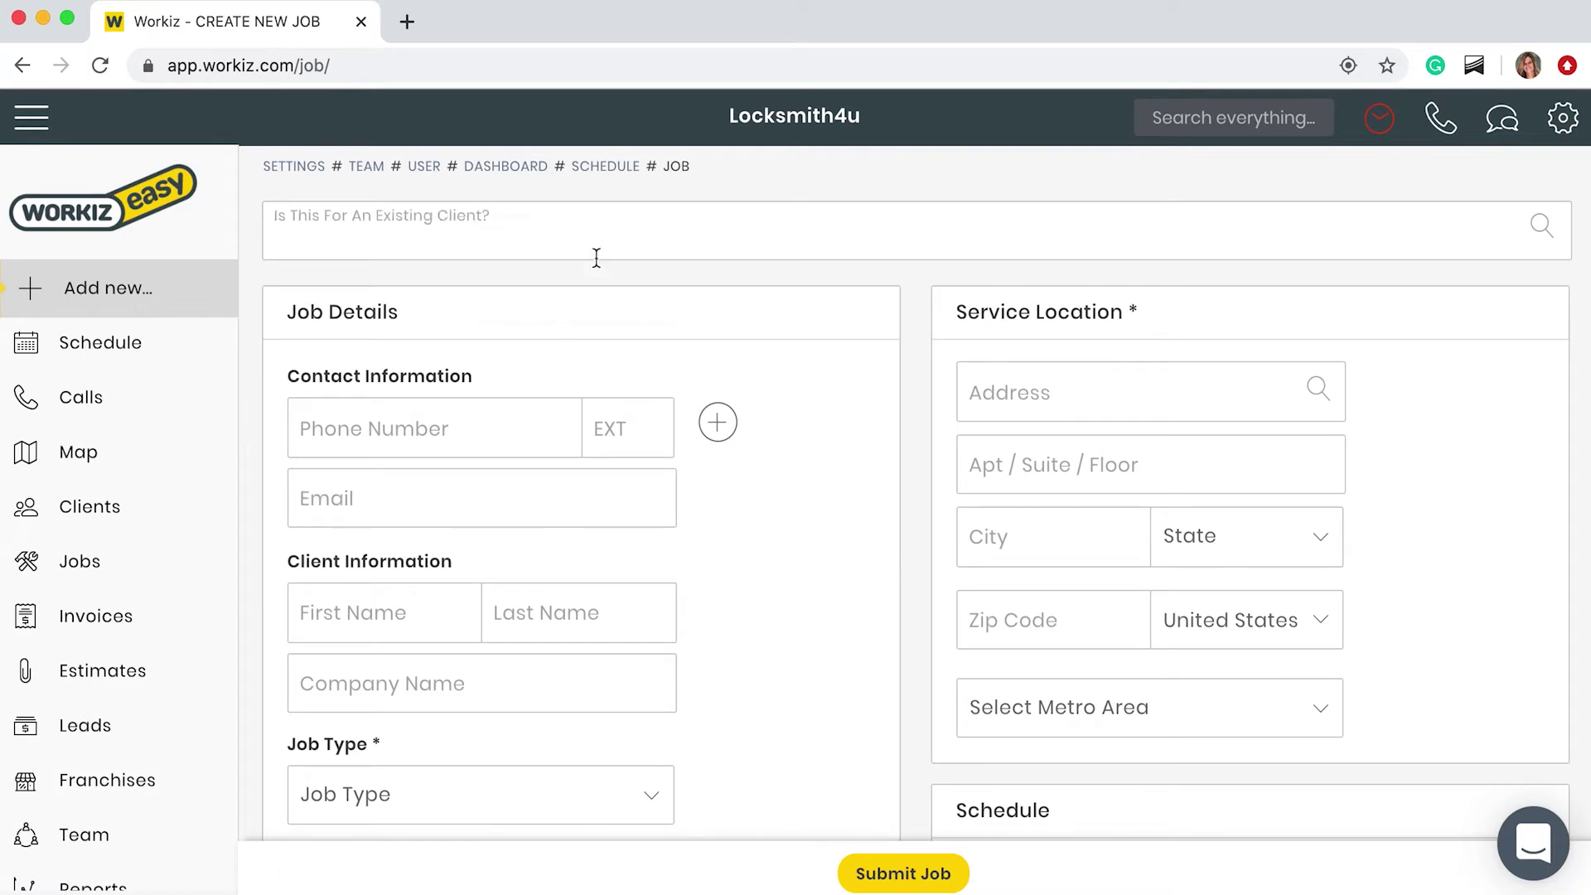
Step: Enter the client's phone number and e-mail address in the new job form
{"action": "type", "text": "josh"}
{"action": "key", "text": "BackSpace"}
{"action": "key", "text": "BackSpace"}
{"action": "key", "text": "BackSpace"}
{"action": "key", "text": "BackSpace"}
{"action": "left_click", "coordinate": [516, 419]}
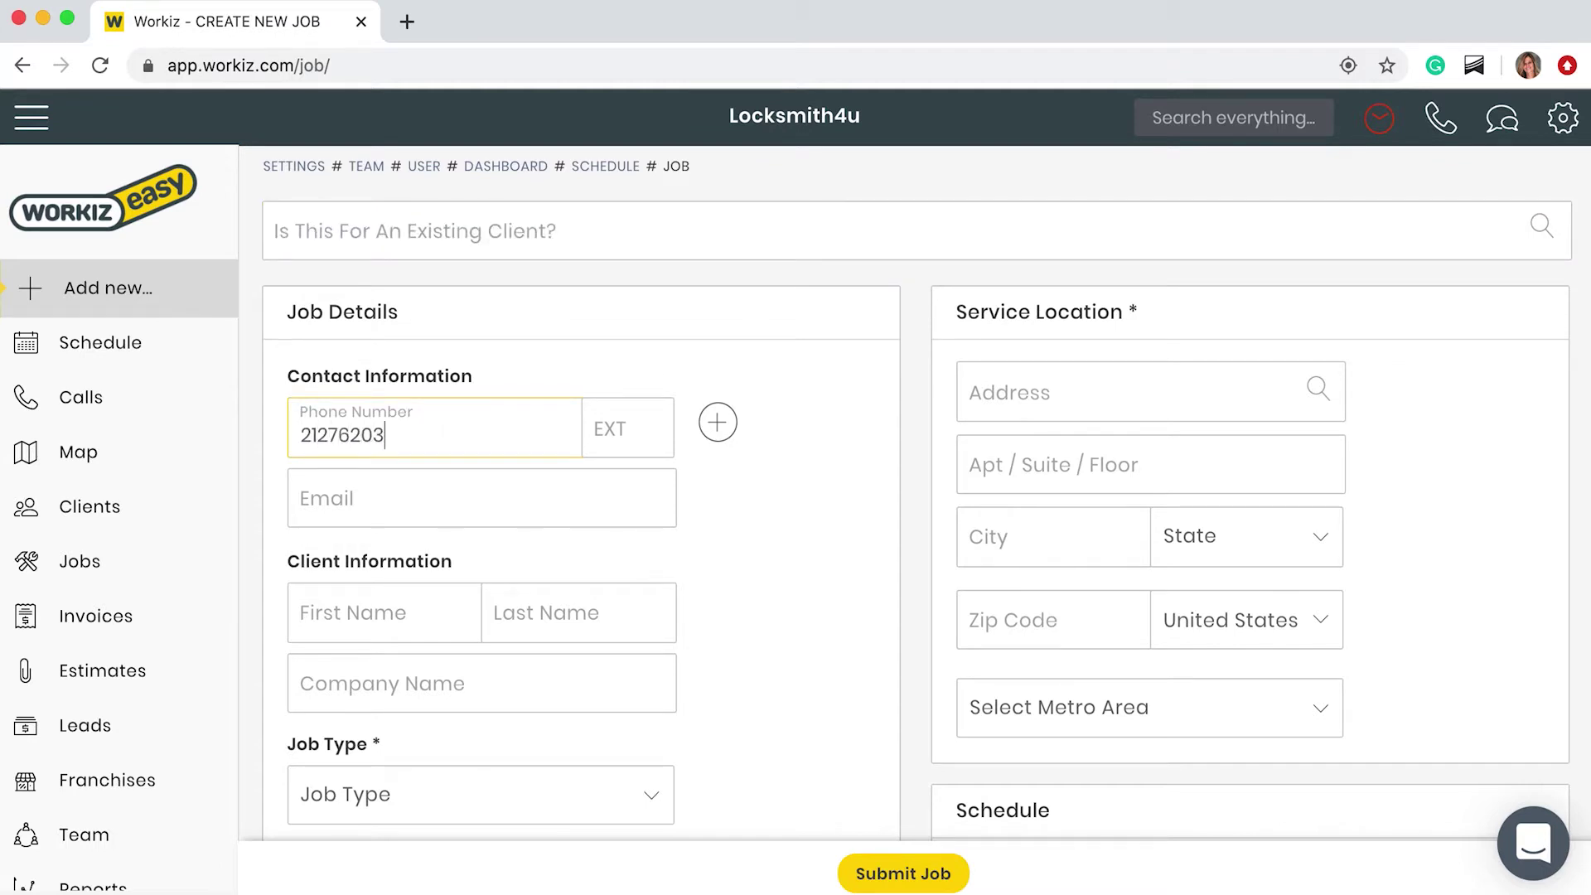
{"action": "key", "text": "Tab"}
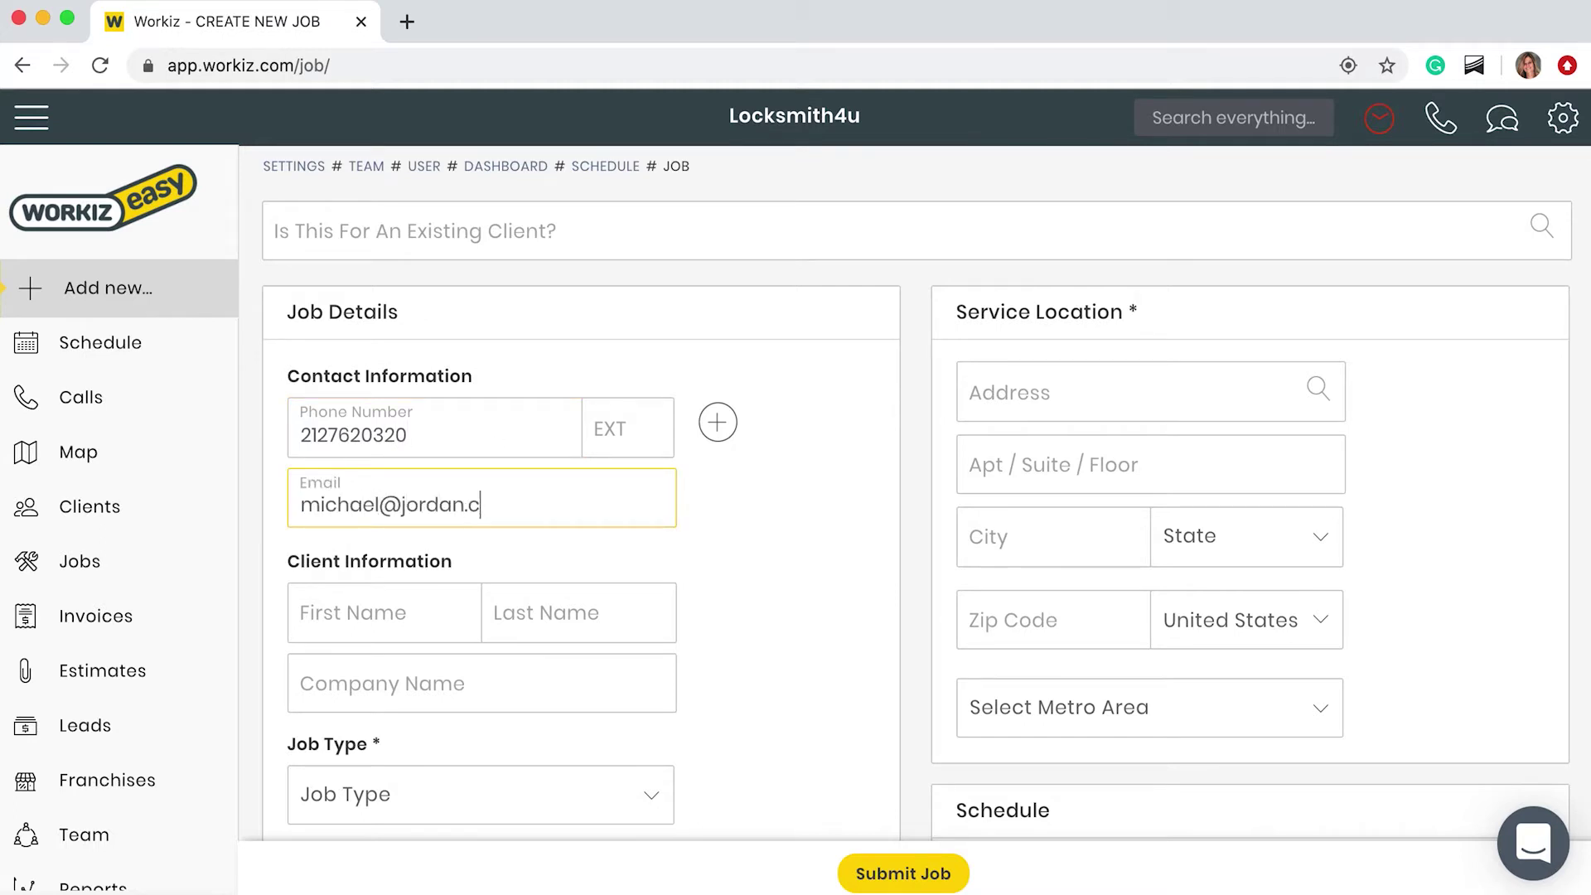
Step: Fill in the client's first and last name and set the job type to Lock Change
{"action": "left_click", "coordinate": [362, 607]}
{"action": "key", "text": "Tab"}
{"action": "scroll", "coordinate": [348, 625], "scroll_direction": "down", "scroll_amount": 4}
{"action": "left_click", "coordinate": [415, 496]}
{"action": "left_click", "coordinate": [401, 636]}
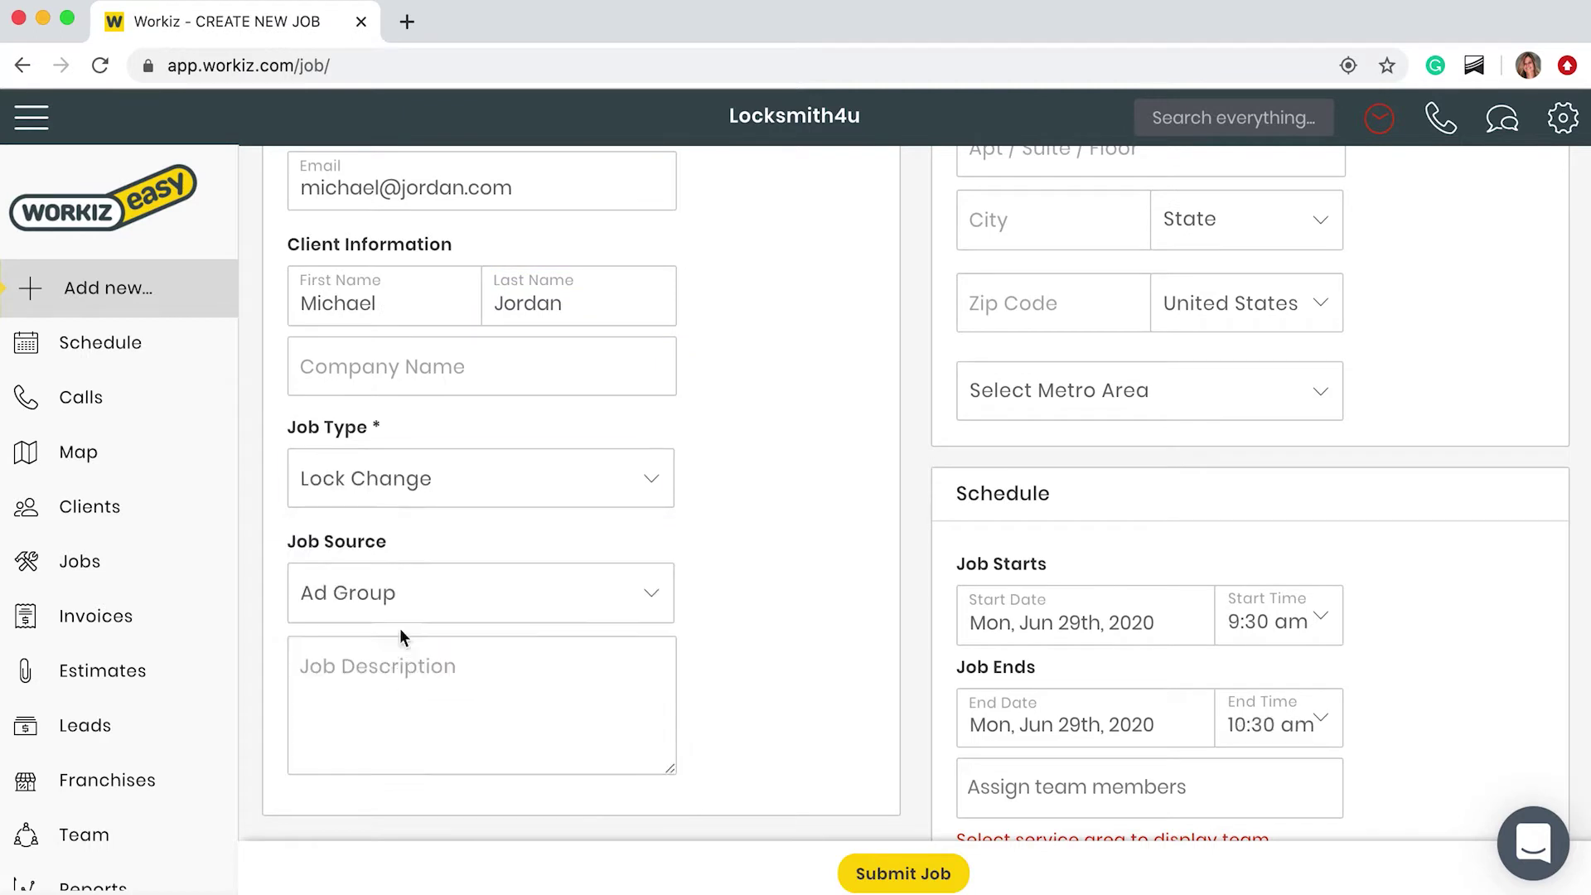
{"action": "scroll", "coordinate": [401, 636], "scroll_direction": "down", "scroll_amount": 1}
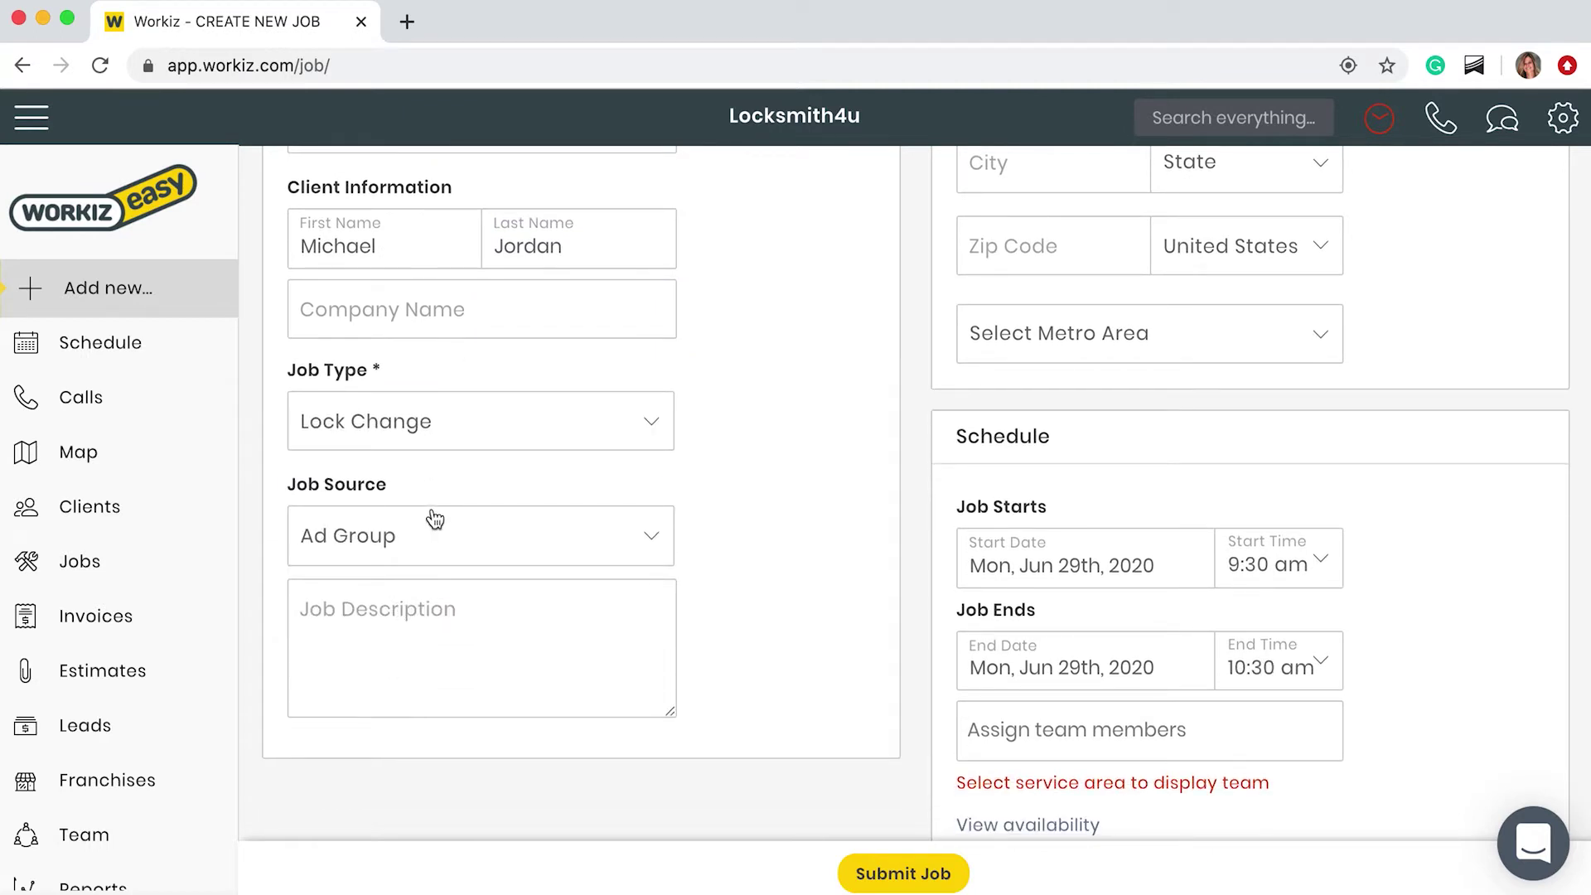
Step: Change the job source from Ad Group to Google PPC
{"action": "left_click", "coordinate": [434, 520]}
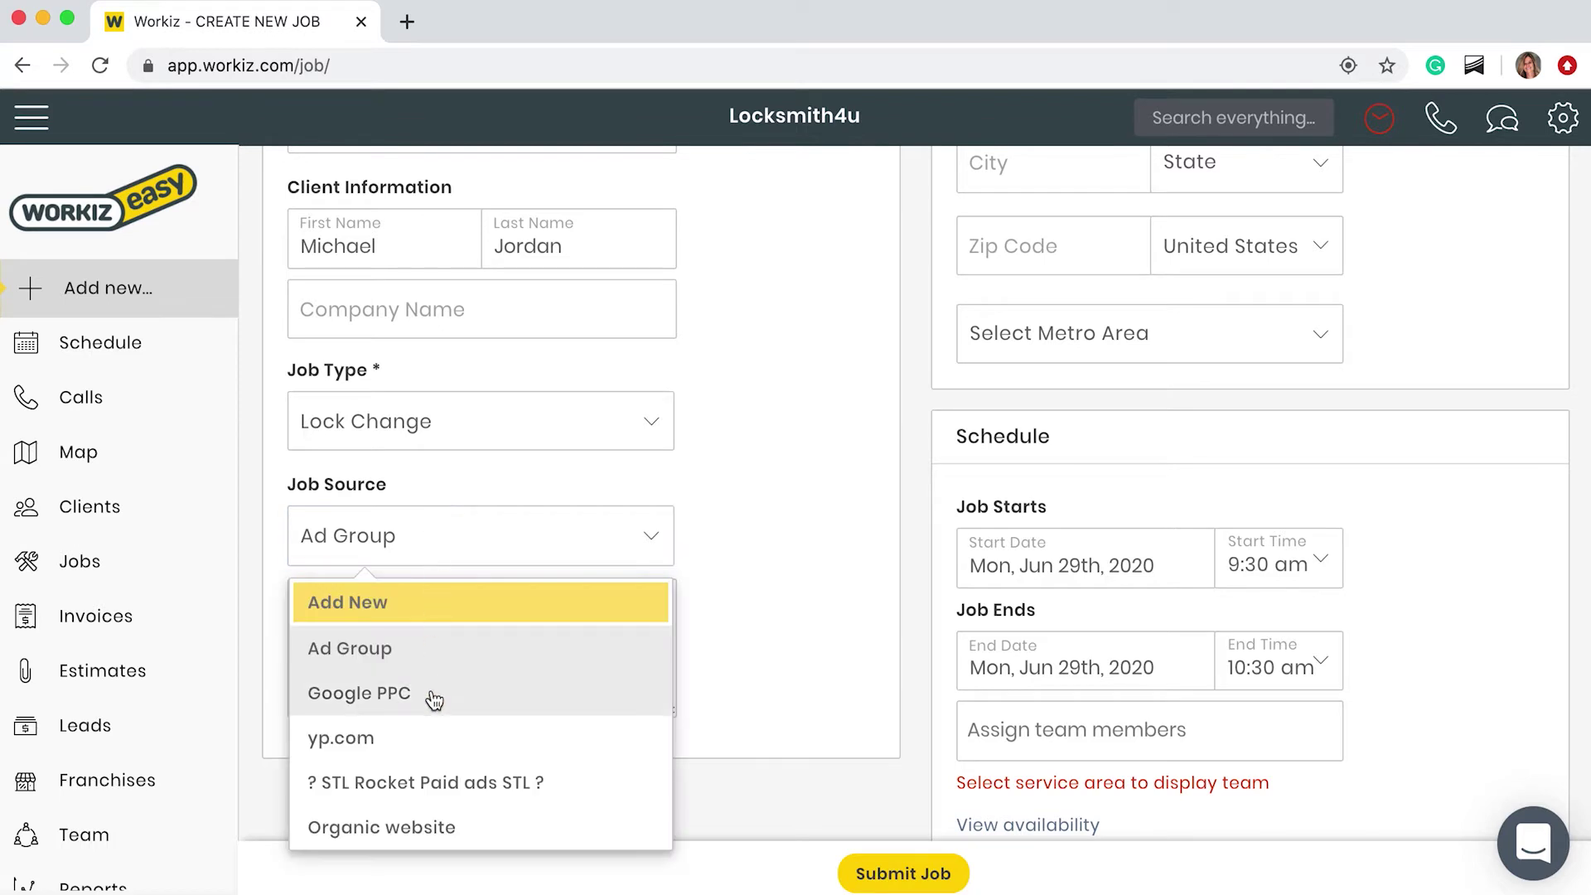
{"action": "left_click", "coordinate": [434, 696]}
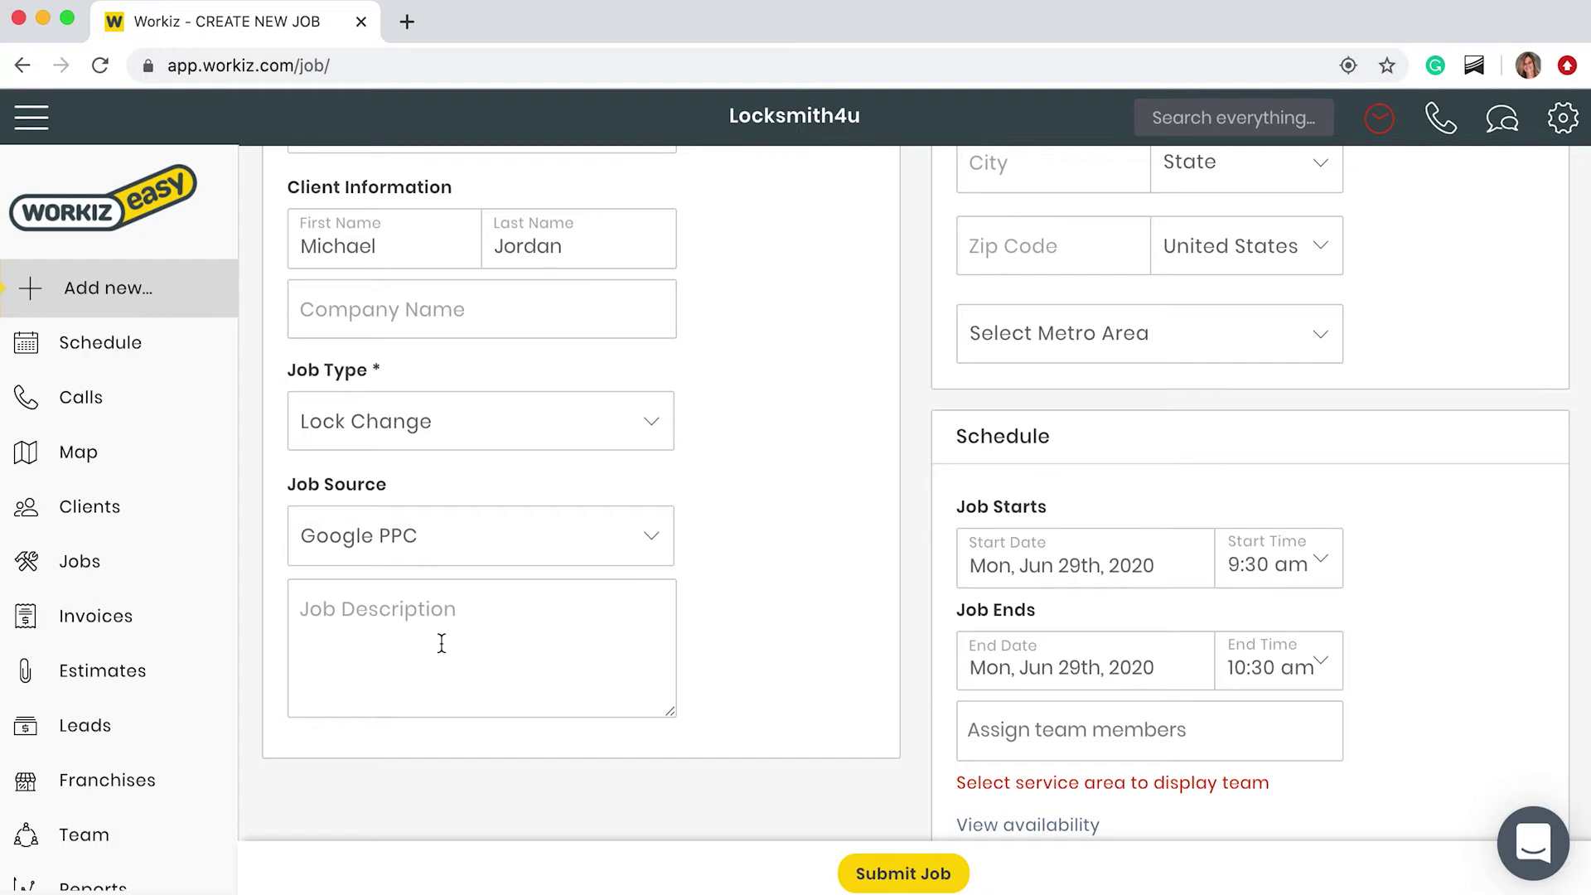
{"action": "scroll", "coordinate": [442, 644], "scroll_direction": "up", "scroll_amount": 5}
Step: Enter the service address from the suggestions and set the metro area to New York (591)
{"action": "left_click", "coordinate": [1011, 338]}
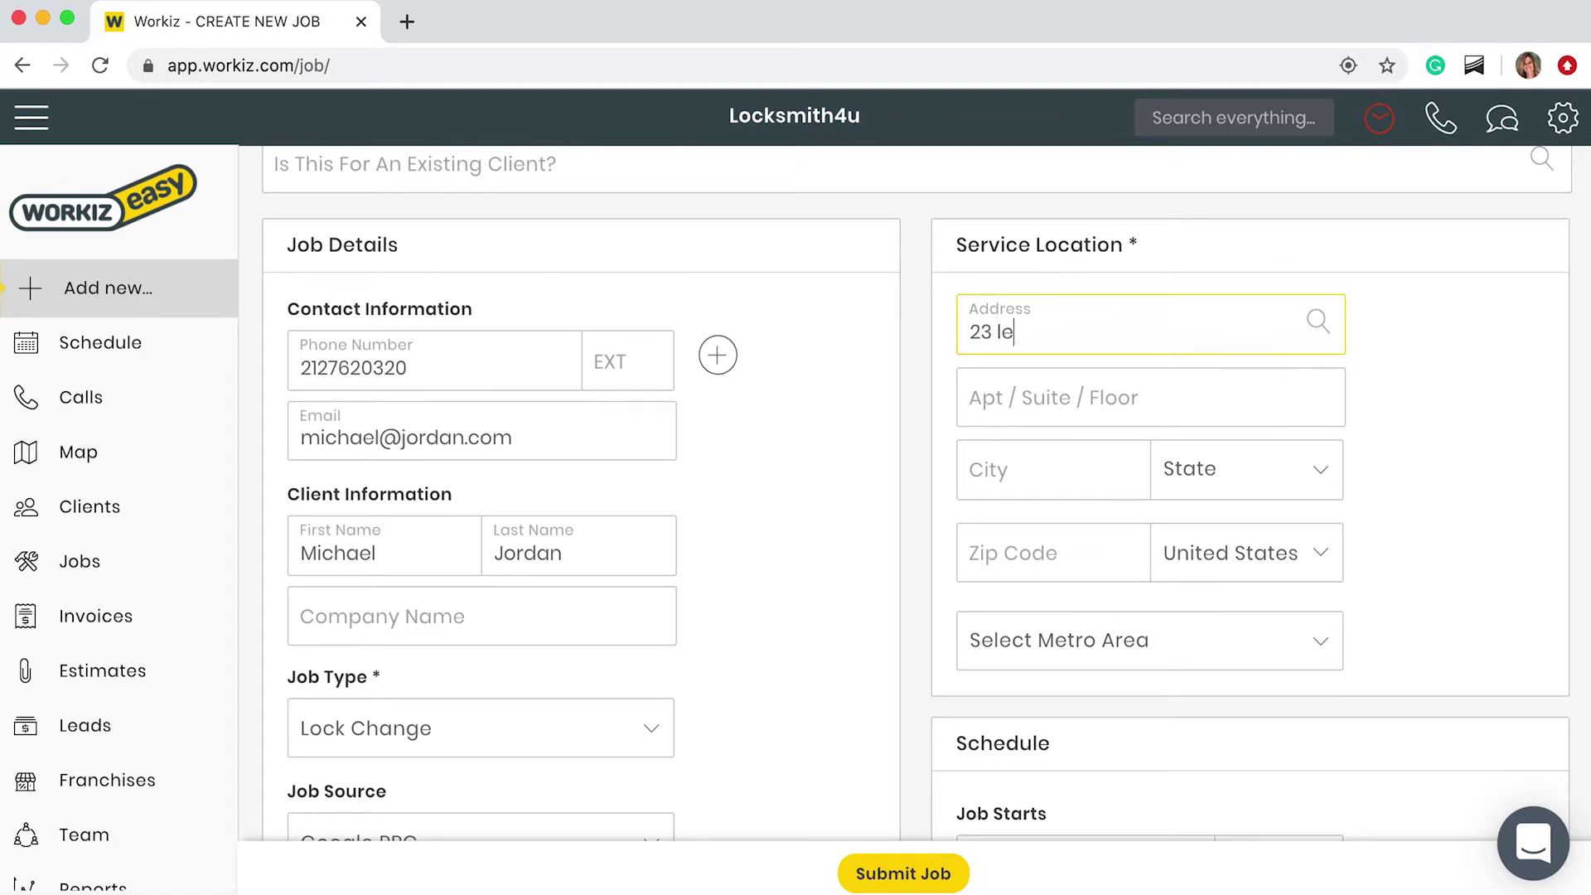
{"action": "left_click", "coordinate": [1071, 524]}
{"action": "scroll", "coordinate": [1071, 530], "scroll_direction": "down", "scroll_amount": 5}
{"action": "left_click", "coordinate": [1072, 554]}
{"action": "left_click", "coordinate": [1031, 263]}
{"action": "scroll", "coordinate": [1015, 590], "scroll_direction": "down", "scroll_amount": 3}
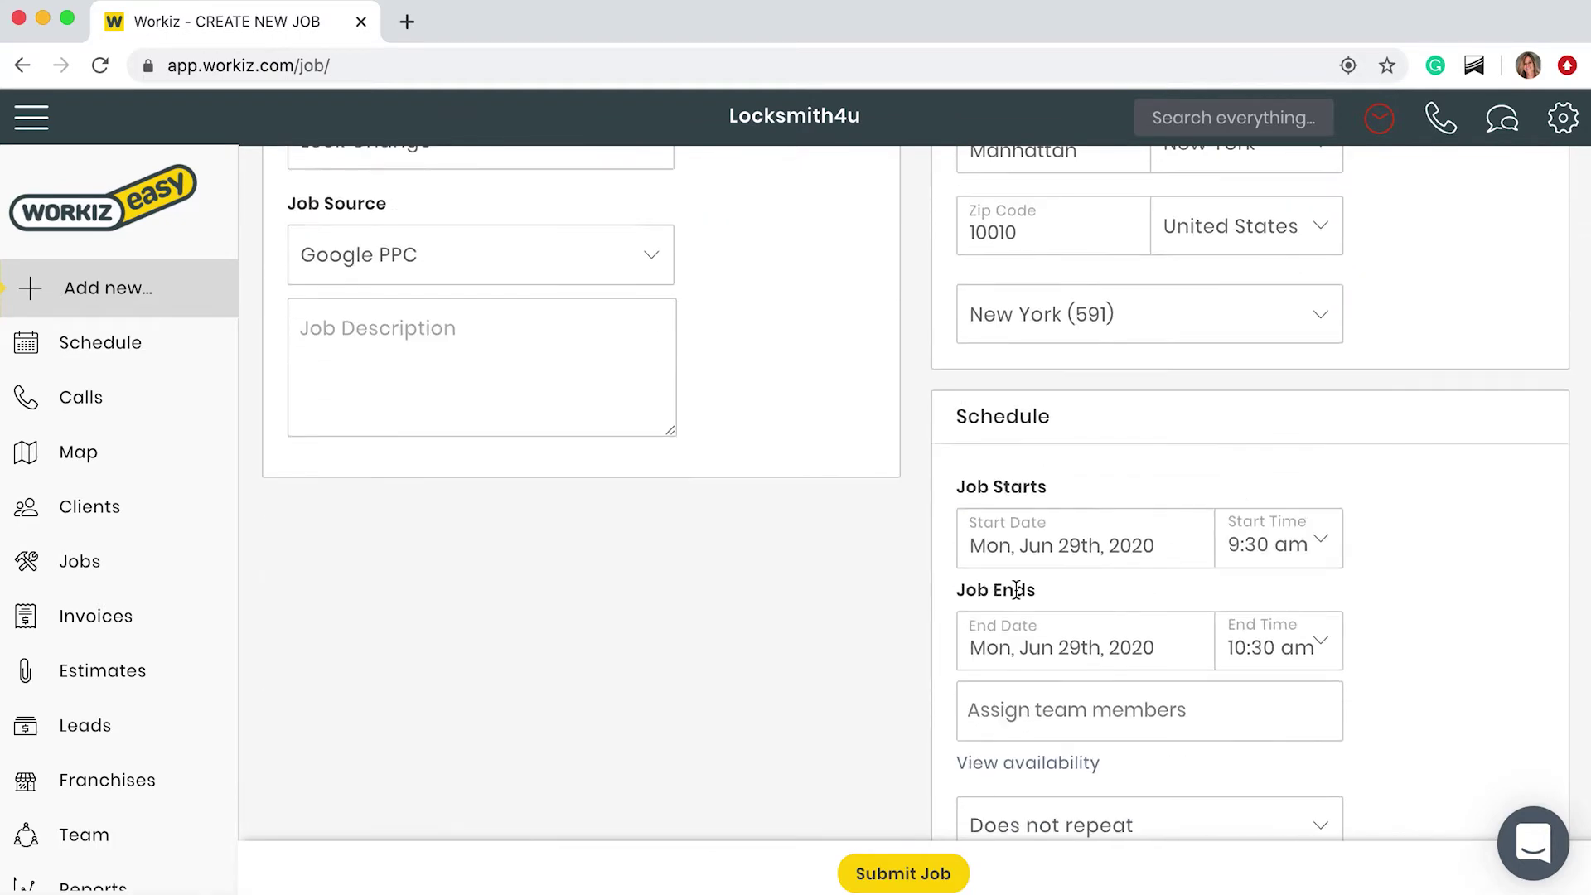
{"action": "scroll", "coordinate": [1115, 655], "scroll_direction": "down", "scroll_amount": 2}
{"action": "left_click", "coordinate": [1094, 568]}
{"action": "left_click", "coordinate": [1046, 696]}
{"action": "scroll", "coordinate": [1068, 579], "scroll_direction": "down", "scroll_amount": 3}
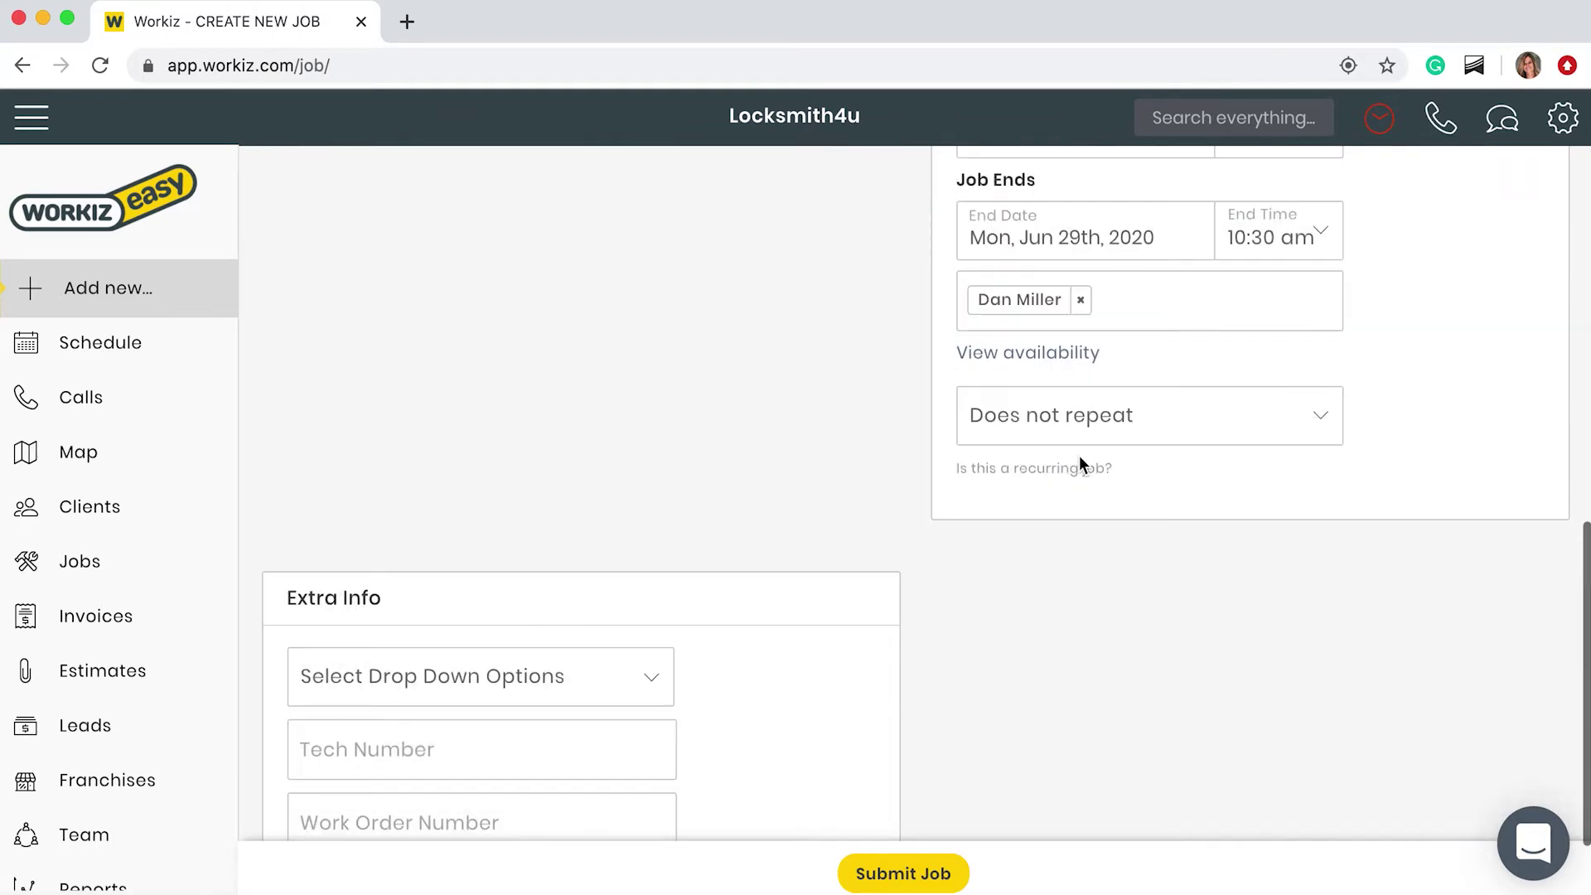
{"action": "left_click", "coordinate": [914, 874]}
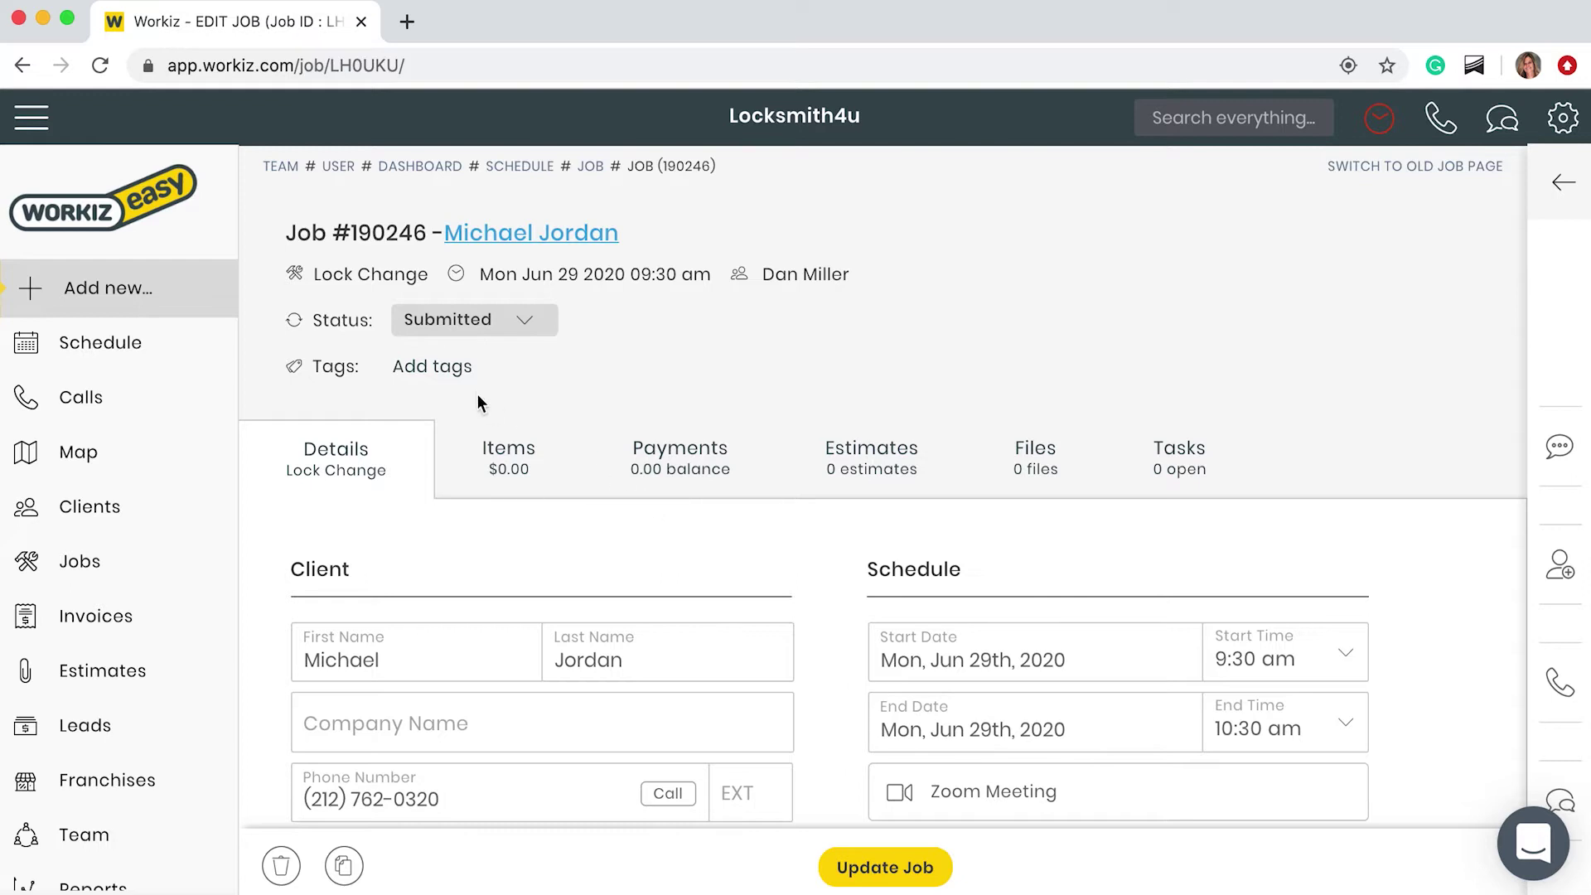
{"action": "left_click", "coordinate": [432, 325]}
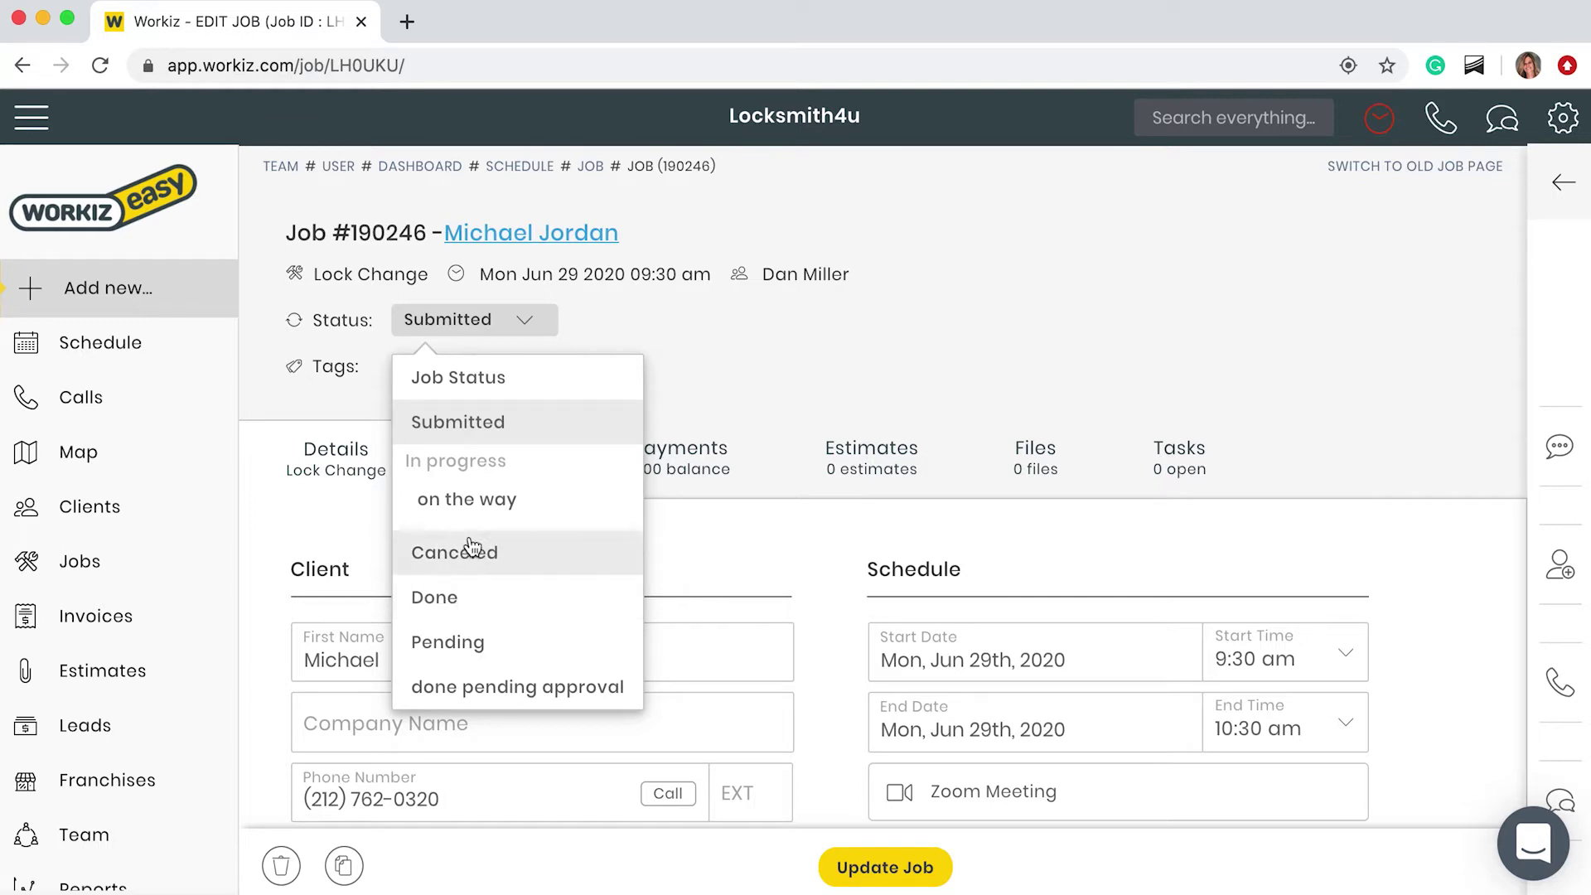
{"action": "left_click", "coordinate": [520, 430]}
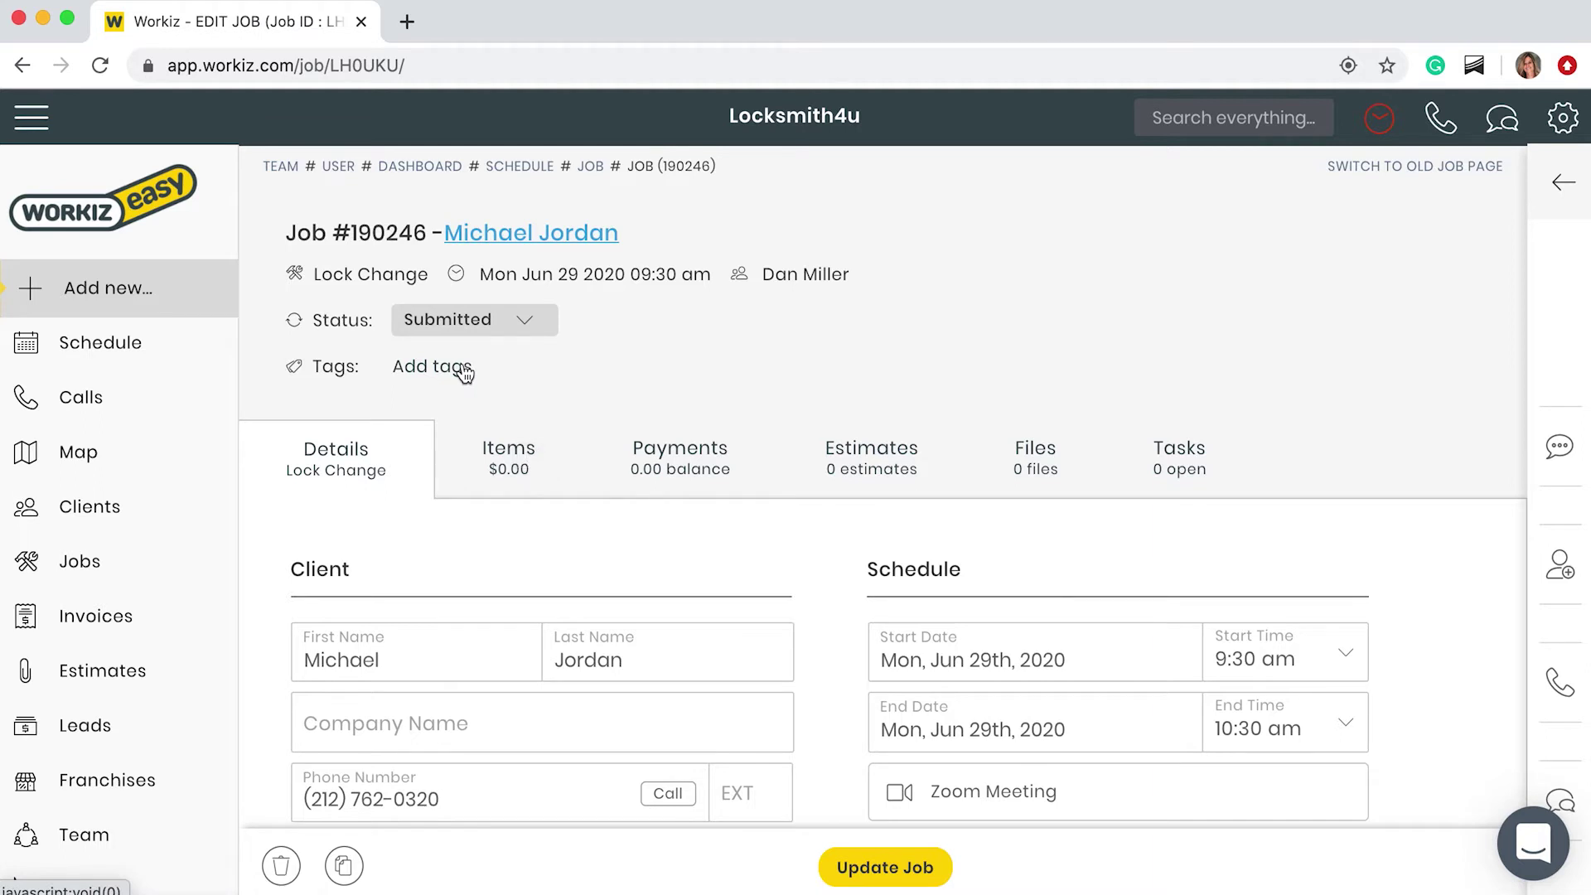
{"action": "left_click", "coordinate": [465, 374]}
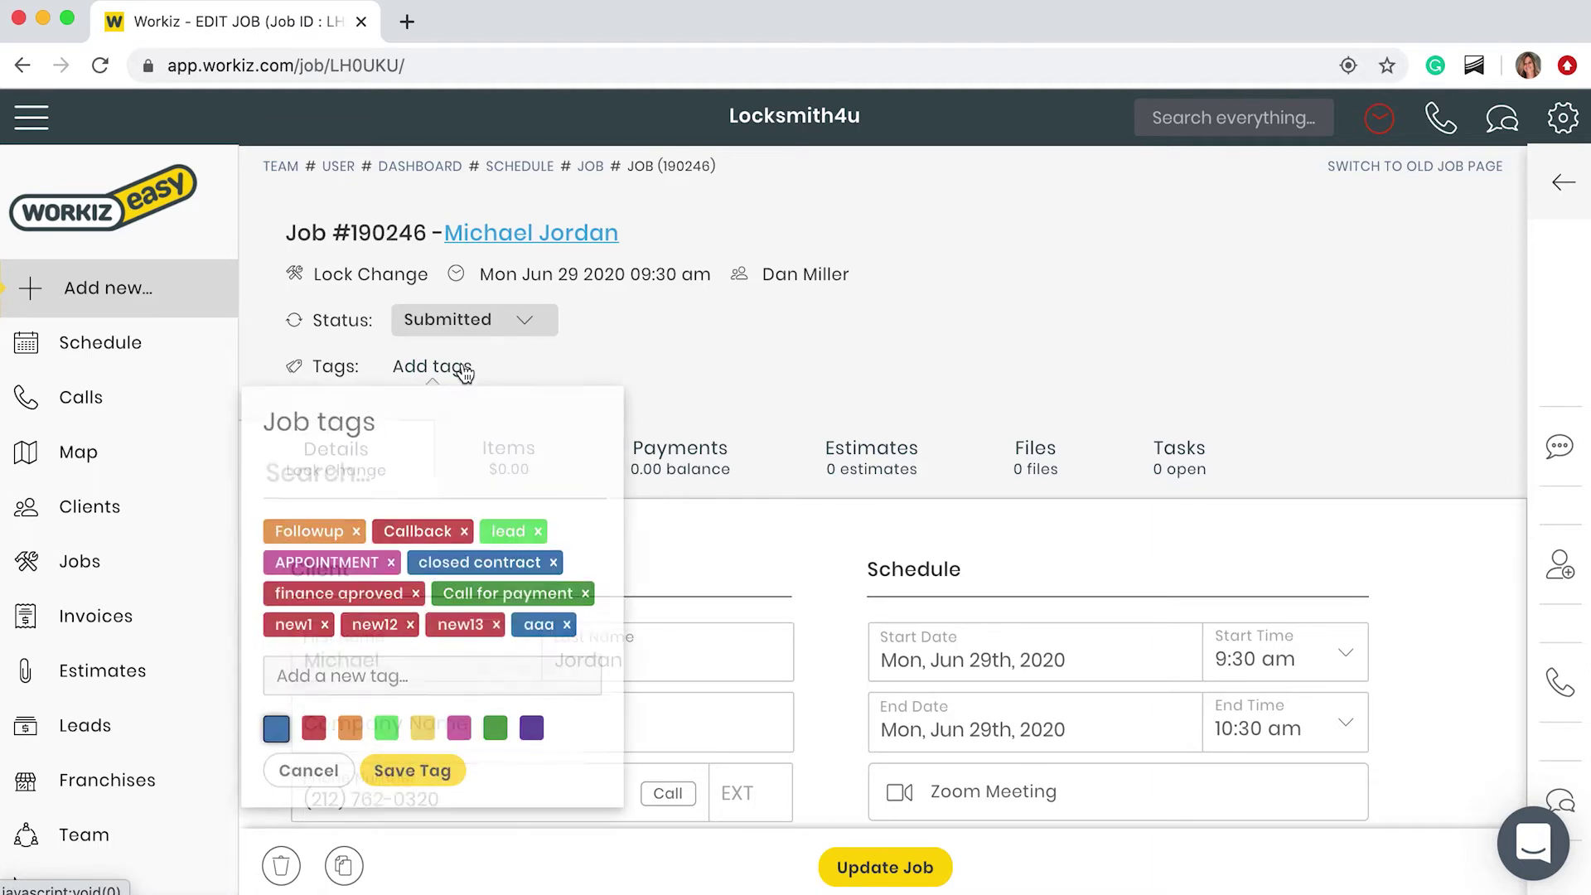
{"action": "left_click", "coordinate": [380, 596]}
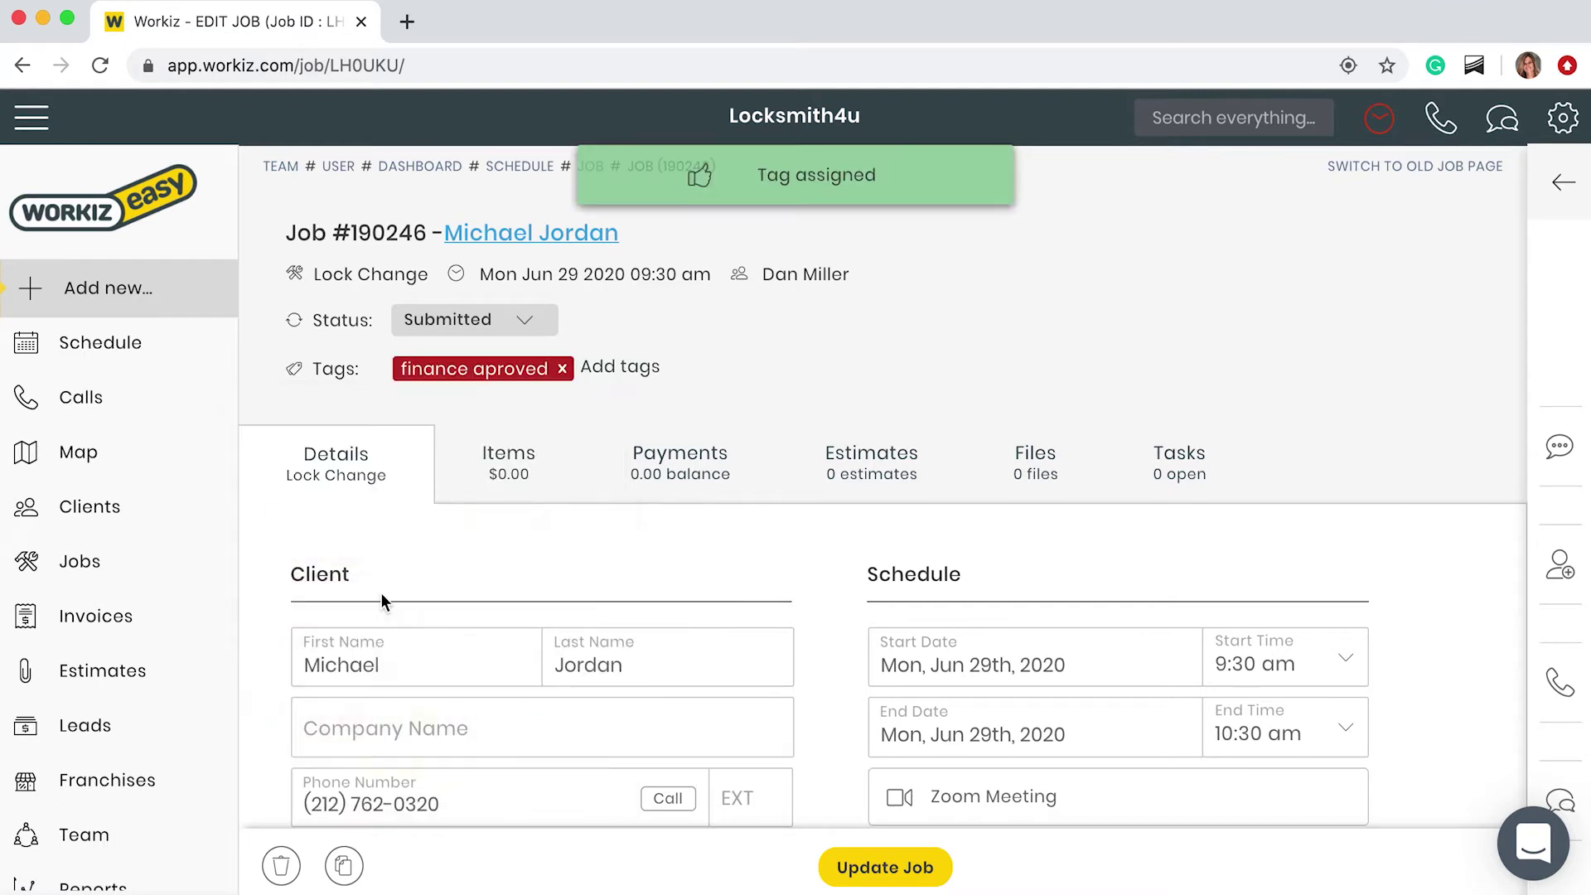
{"action": "scroll", "coordinate": [381, 593], "scroll_direction": "down", "scroll_amount": 1}
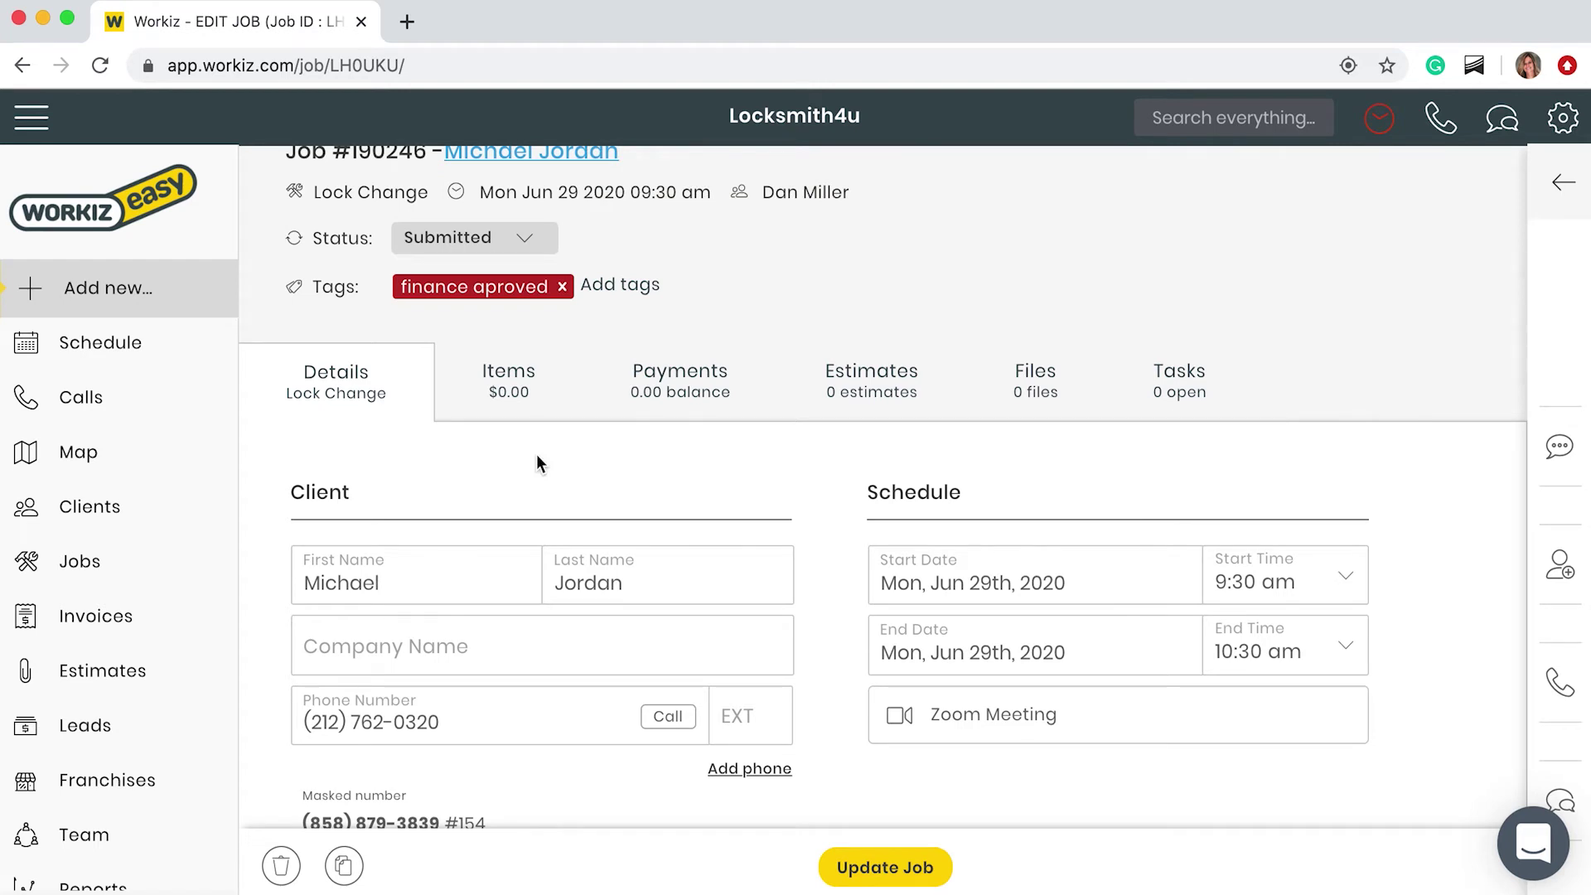
Step: Add the New service item at 45.00 to the job's items
{"action": "left_click", "coordinate": [529, 387]}
{"action": "scroll", "coordinate": [550, 561], "scroll_direction": "down", "scroll_amount": 1}
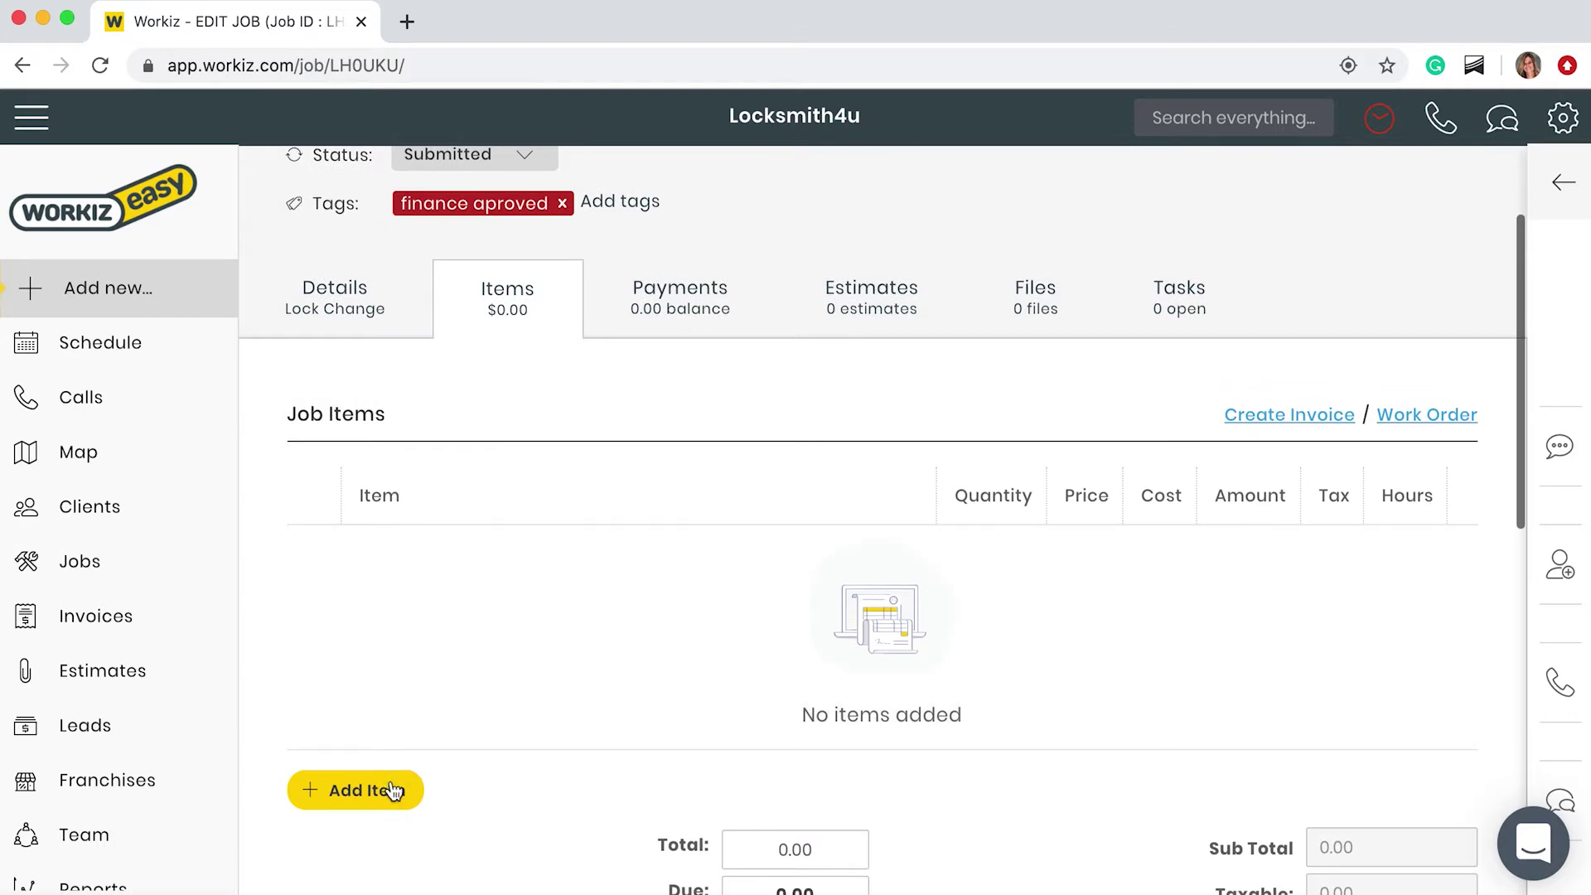
{"action": "left_click", "coordinate": [392, 792]}
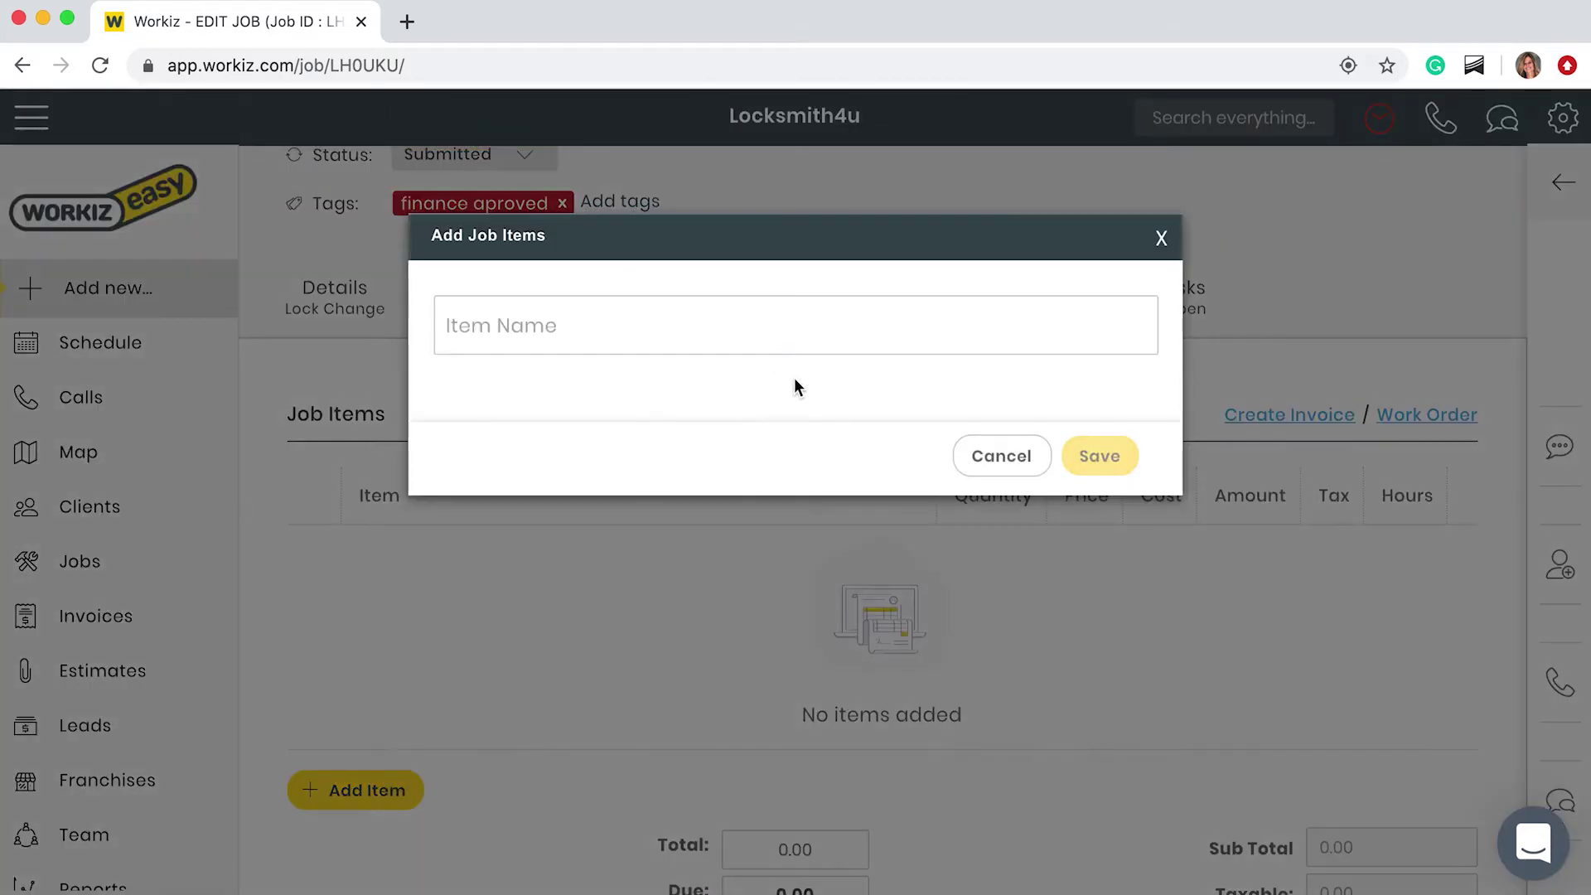
{"action": "left_click", "coordinate": [788, 335]}
{"action": "type", "text": "serv"}
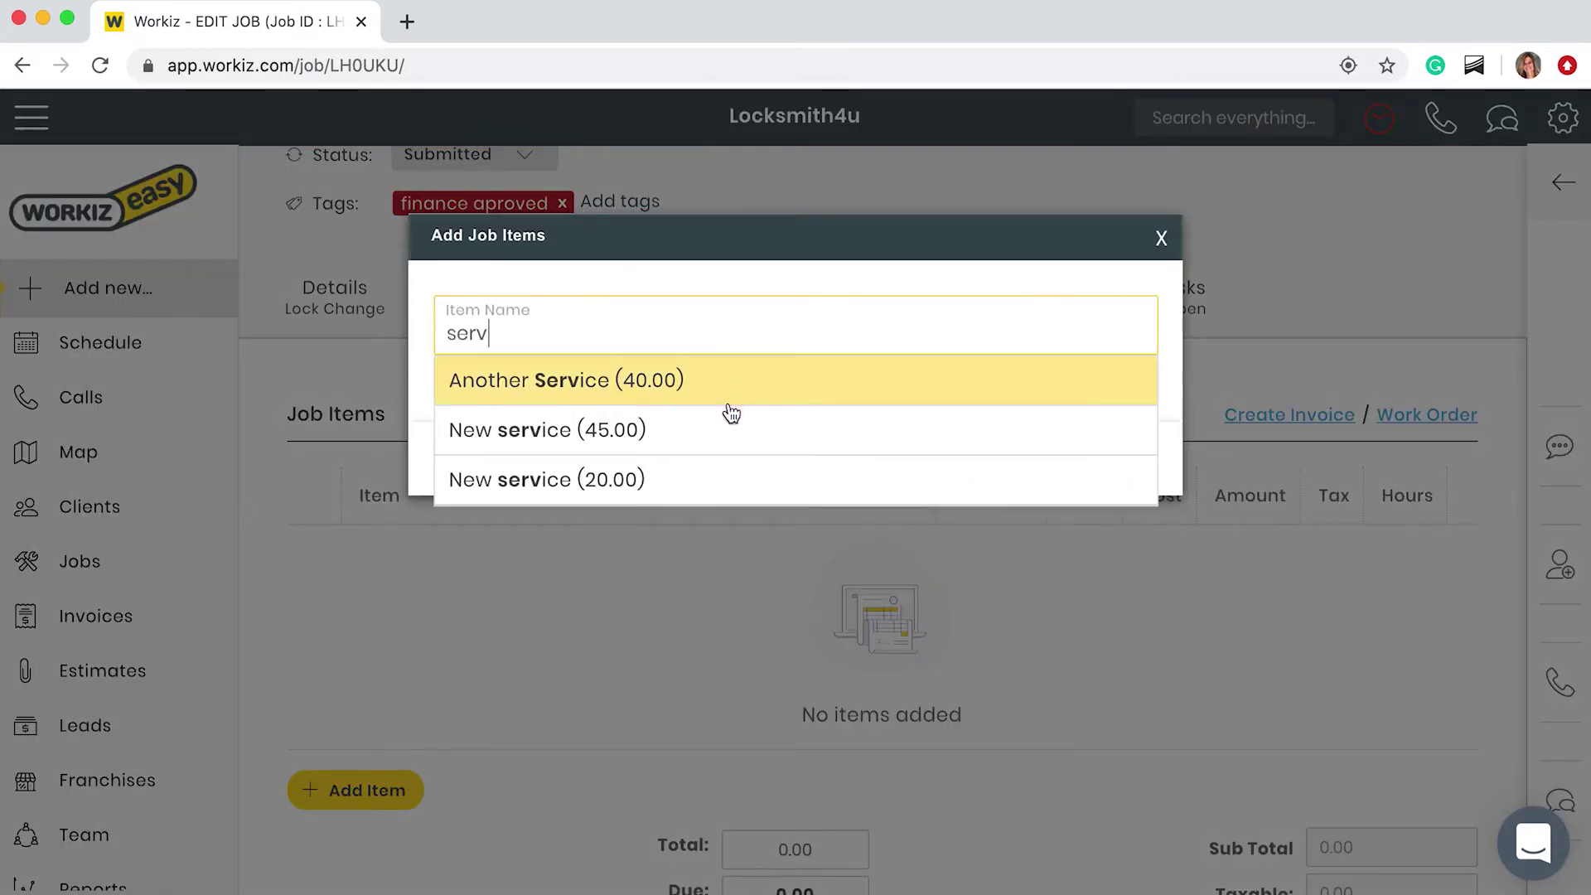
{"action": "left_click", "coordinate": [730, 422]}
{"action": "left_click", "coordinate": [1099, 839]}
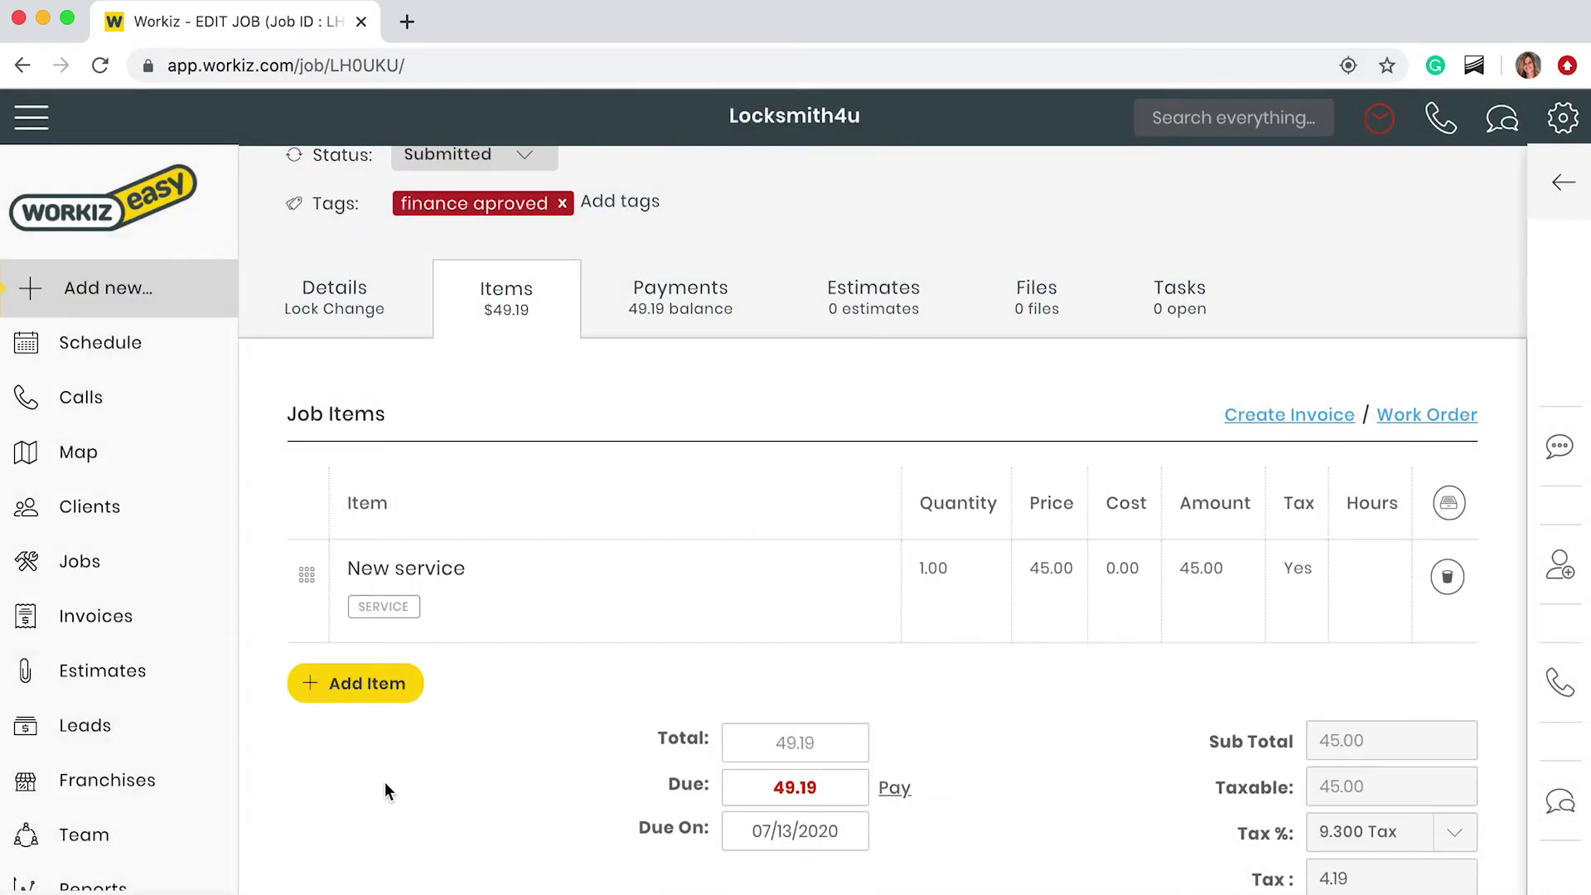
Step: Add the New Silver Deadbolt item at 67.00, bringing the total to 116.19
{"action": "left_click", "coordinate": [356, 683]}
{"action": "left_click", "coordinate": [691, 320]}
{"action": "type", "text": "n"}
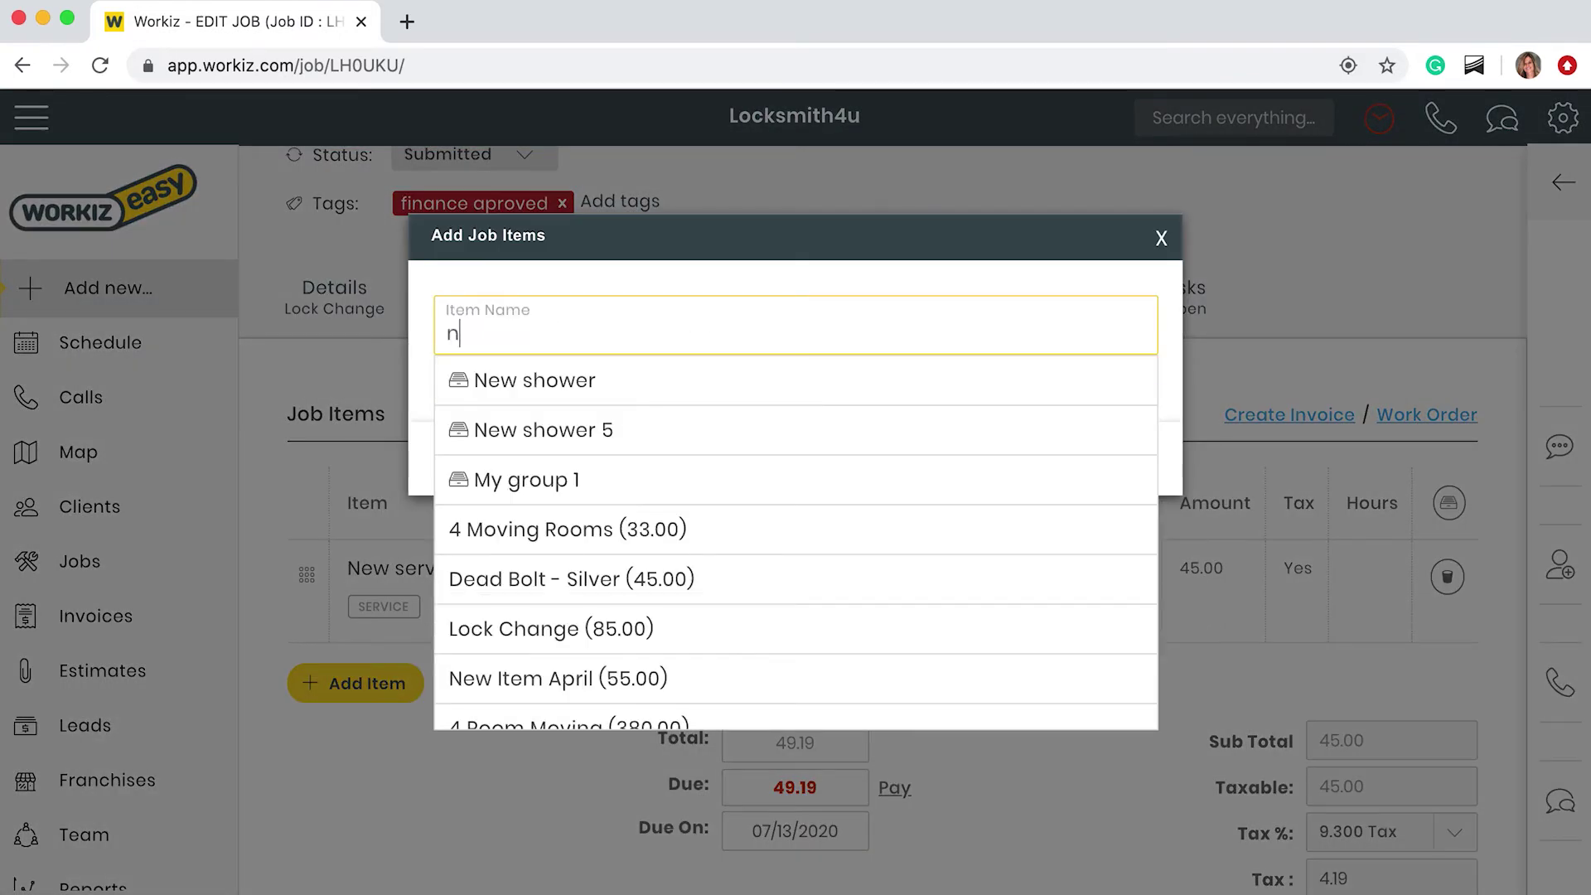
{"action": "type", "text": "ew sil"}
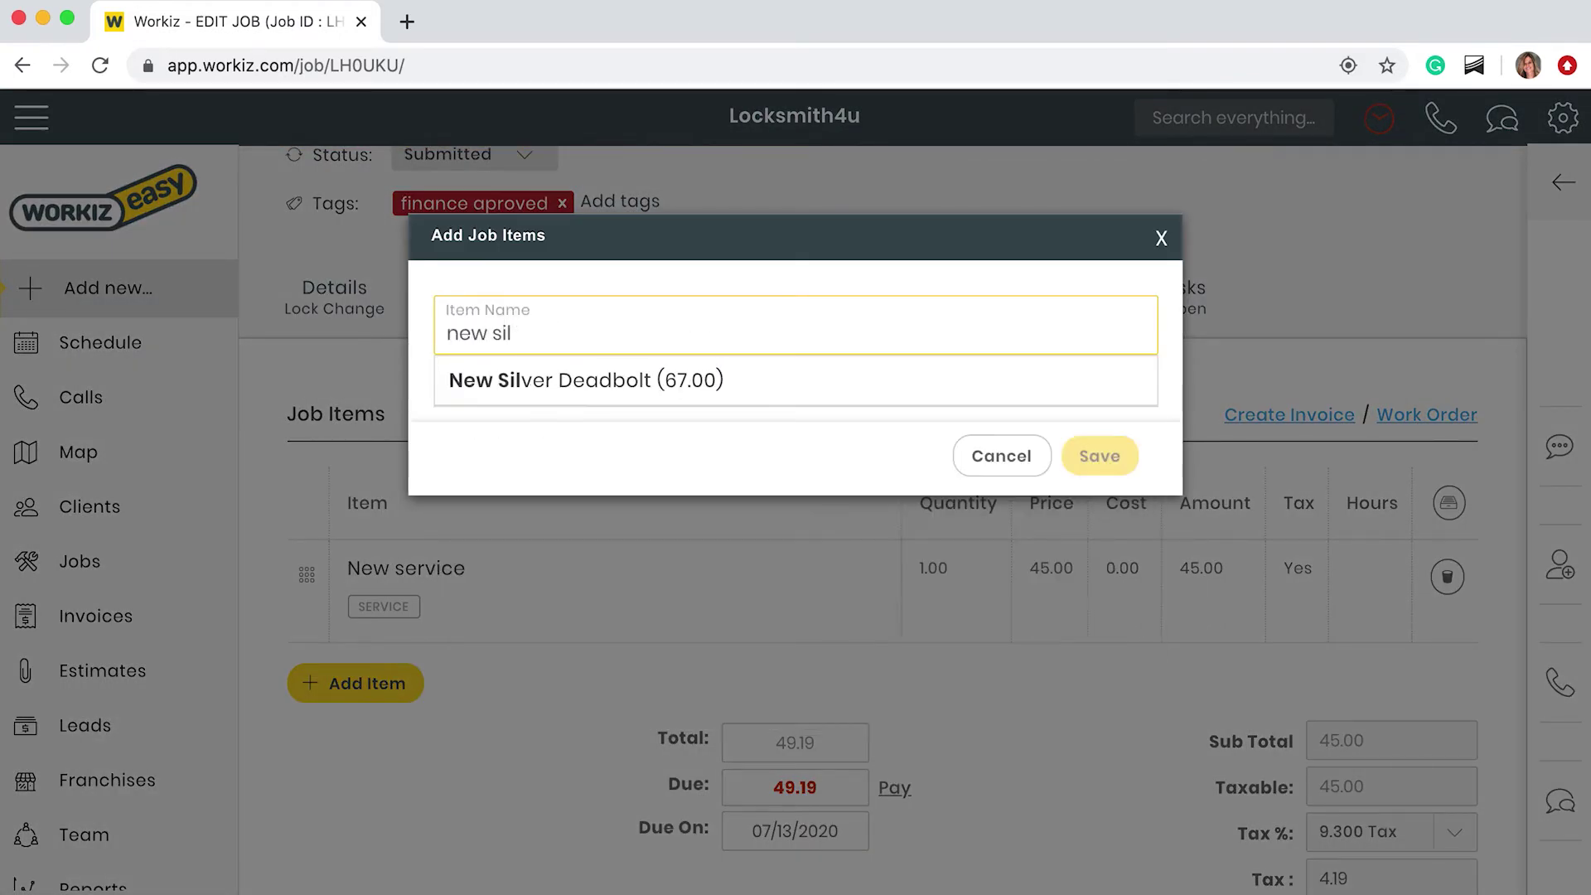
{"action": "left_click", "coordinate": [693, 379]}
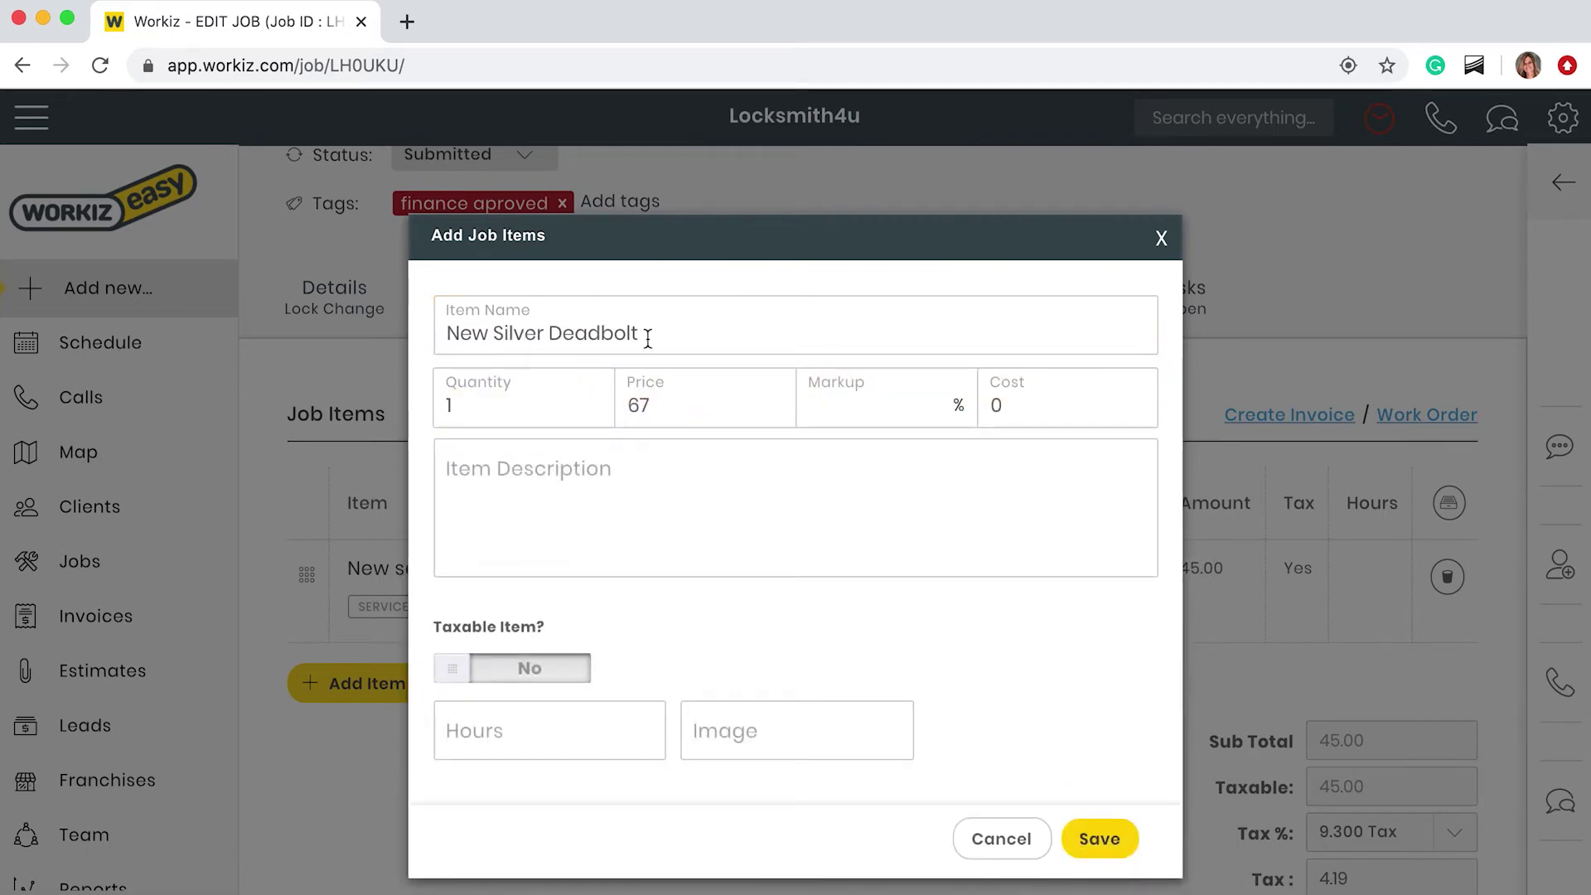
{"action": "left_click", "coordinate": [1111, 837]}
{"action": "scroll", "coordinate": [1120, 827], "scroll_direction": "down", "scroll_amount": 4}
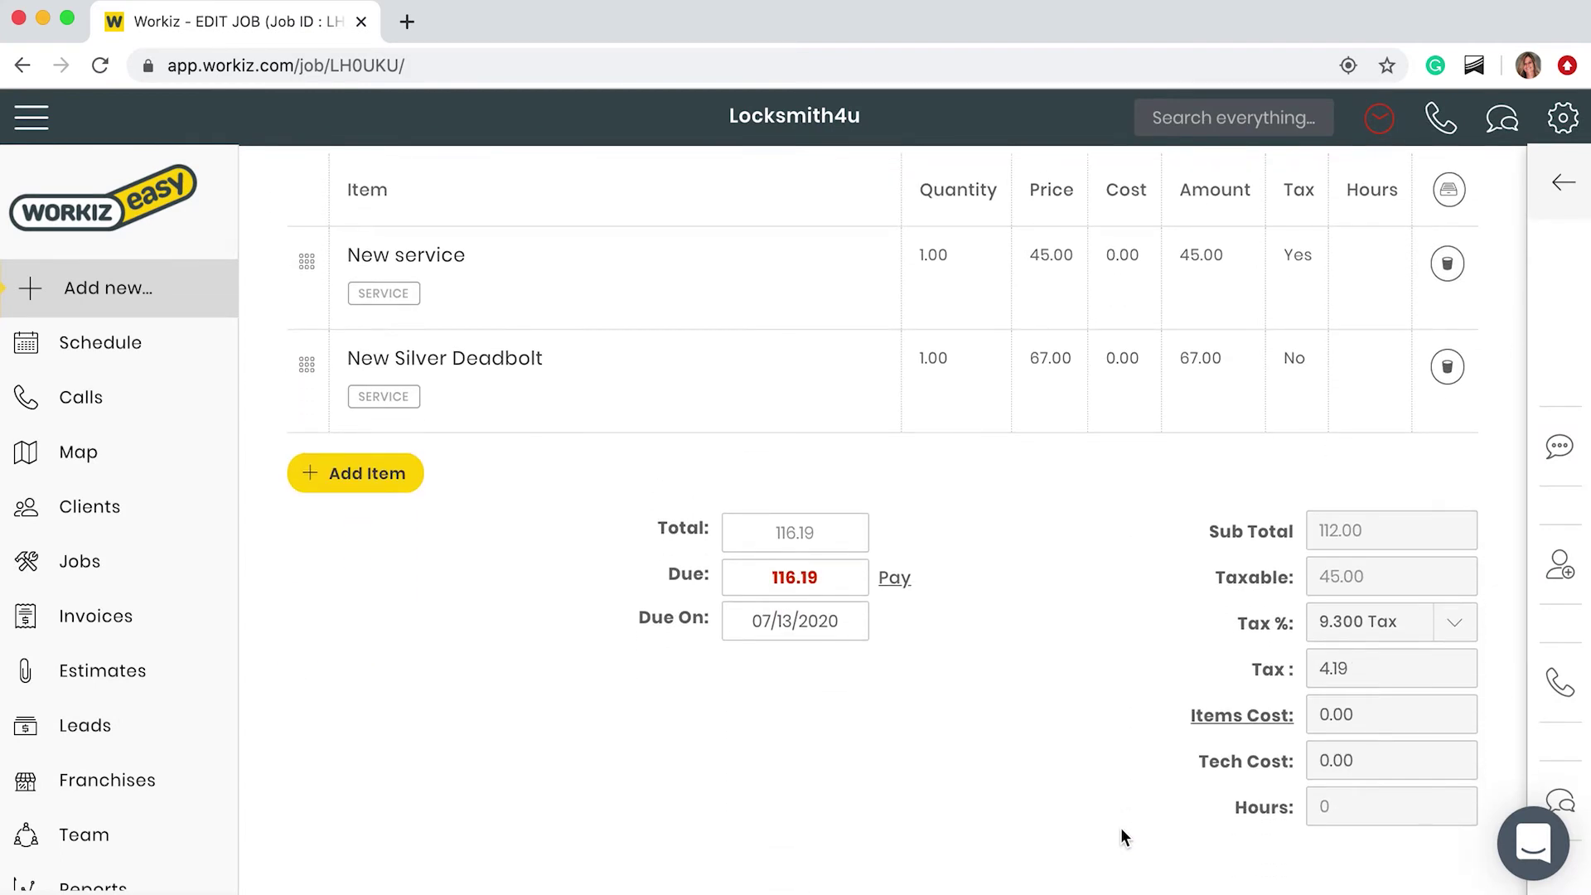
{"action": "scroll", "coordinate": [1120, 835], "scroll_direction": "down", "scroll_amount": 1}
{"action": "scroll", "coordinate": [1120, 827], "scroll_direction": "up", "scroll_amount": 5}
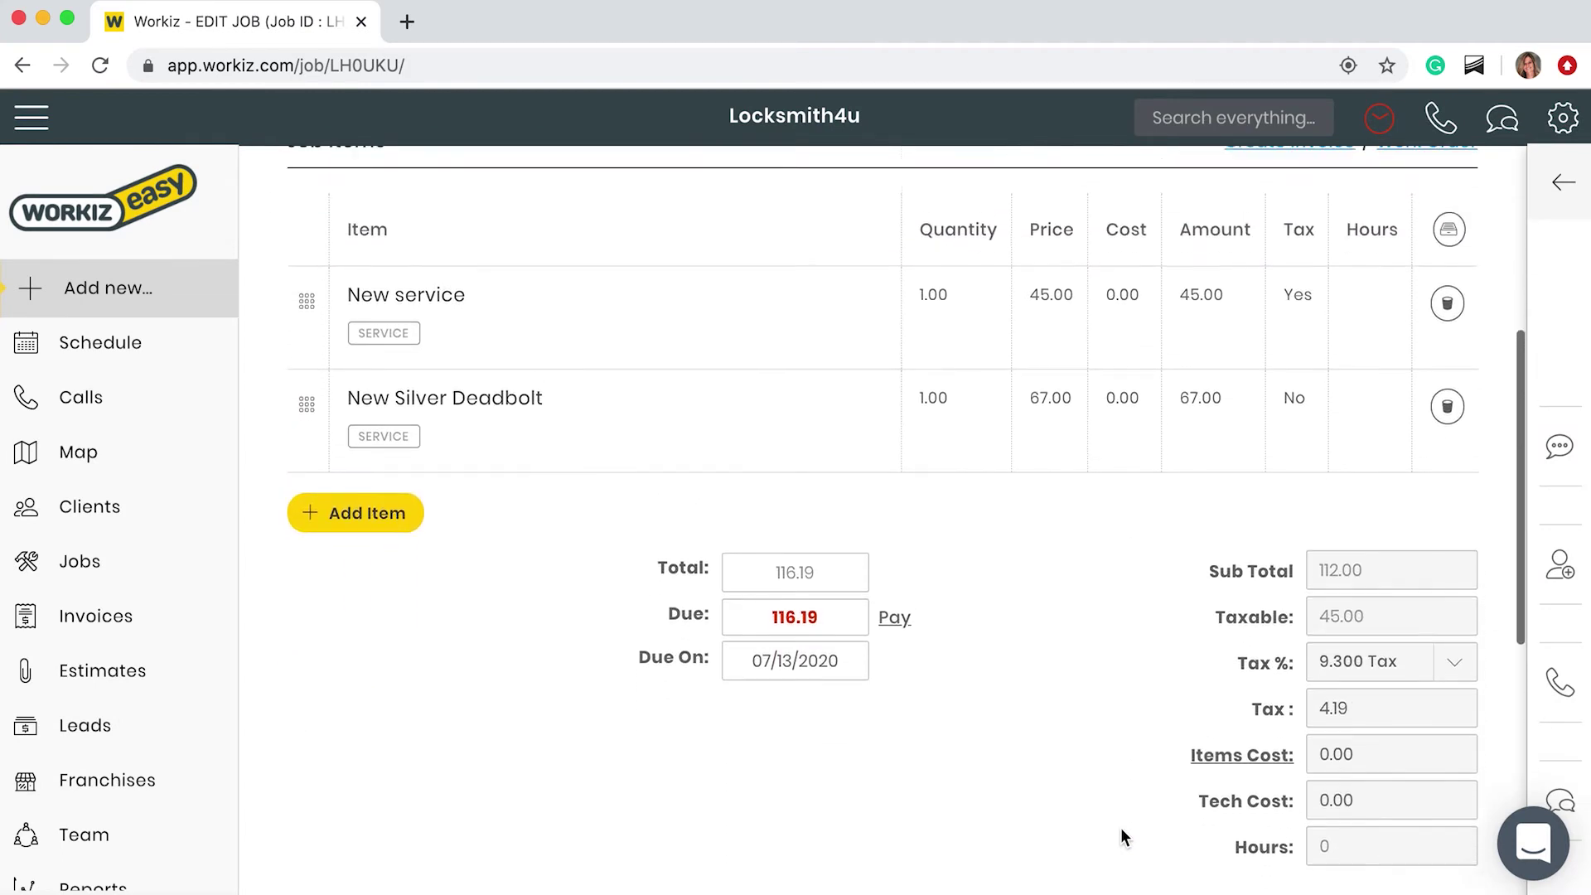
{"action": "scroll", "coordinate": [1120, 826], "scroll_direction": "up", "scroll_amount": 1}
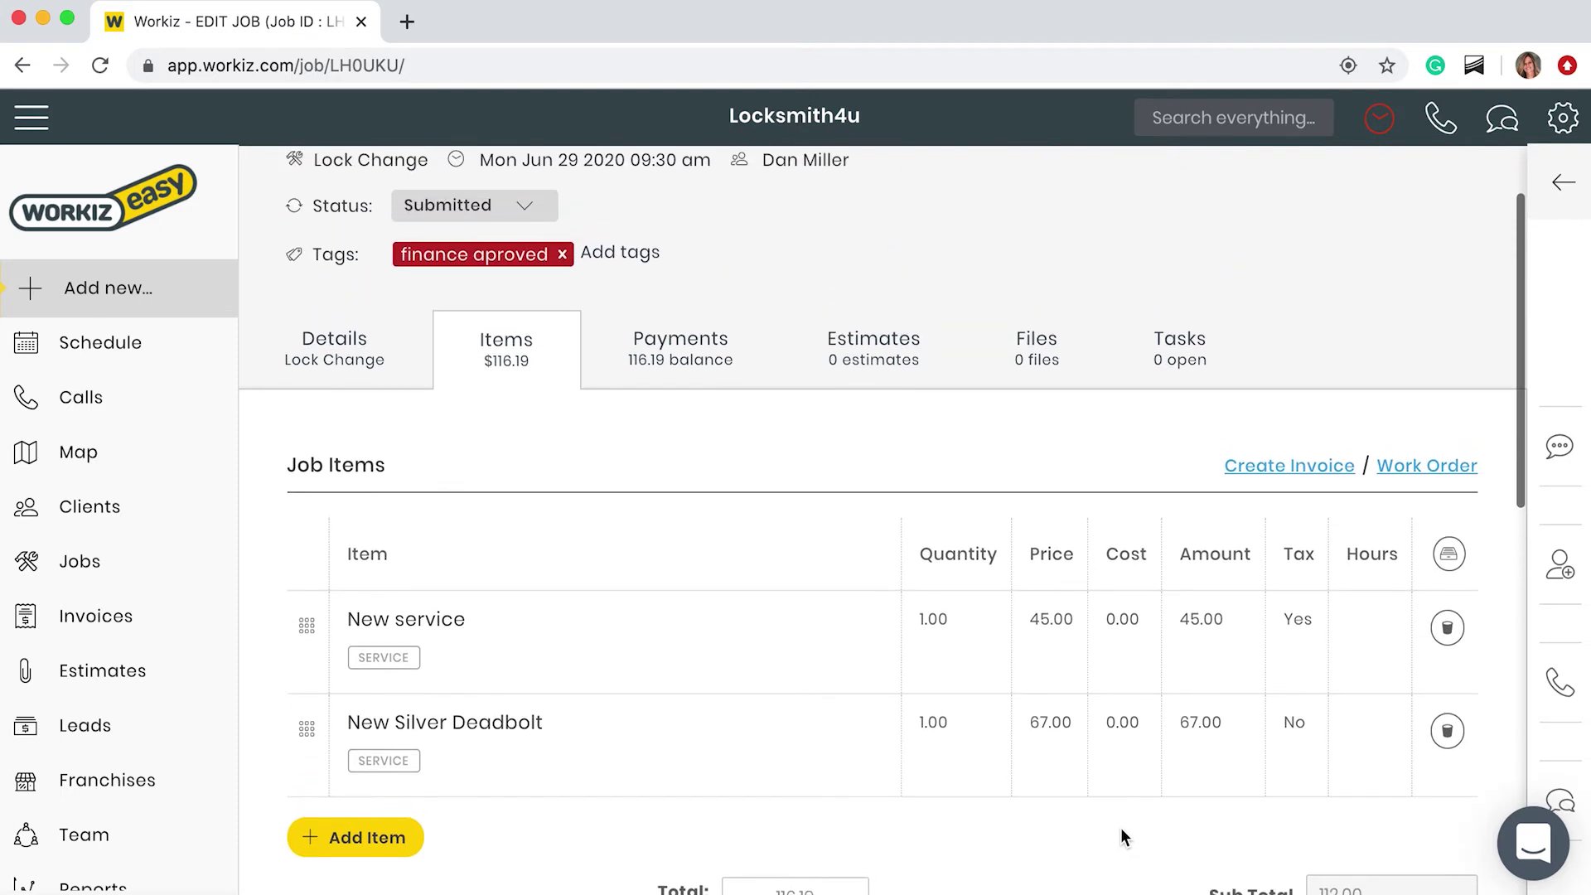
Step: Create the invoice and preview its PDF: subtotal 112.00, tax 4.19, total 116.19
{"action": "left_click", "coordinate": [1298, 467]}
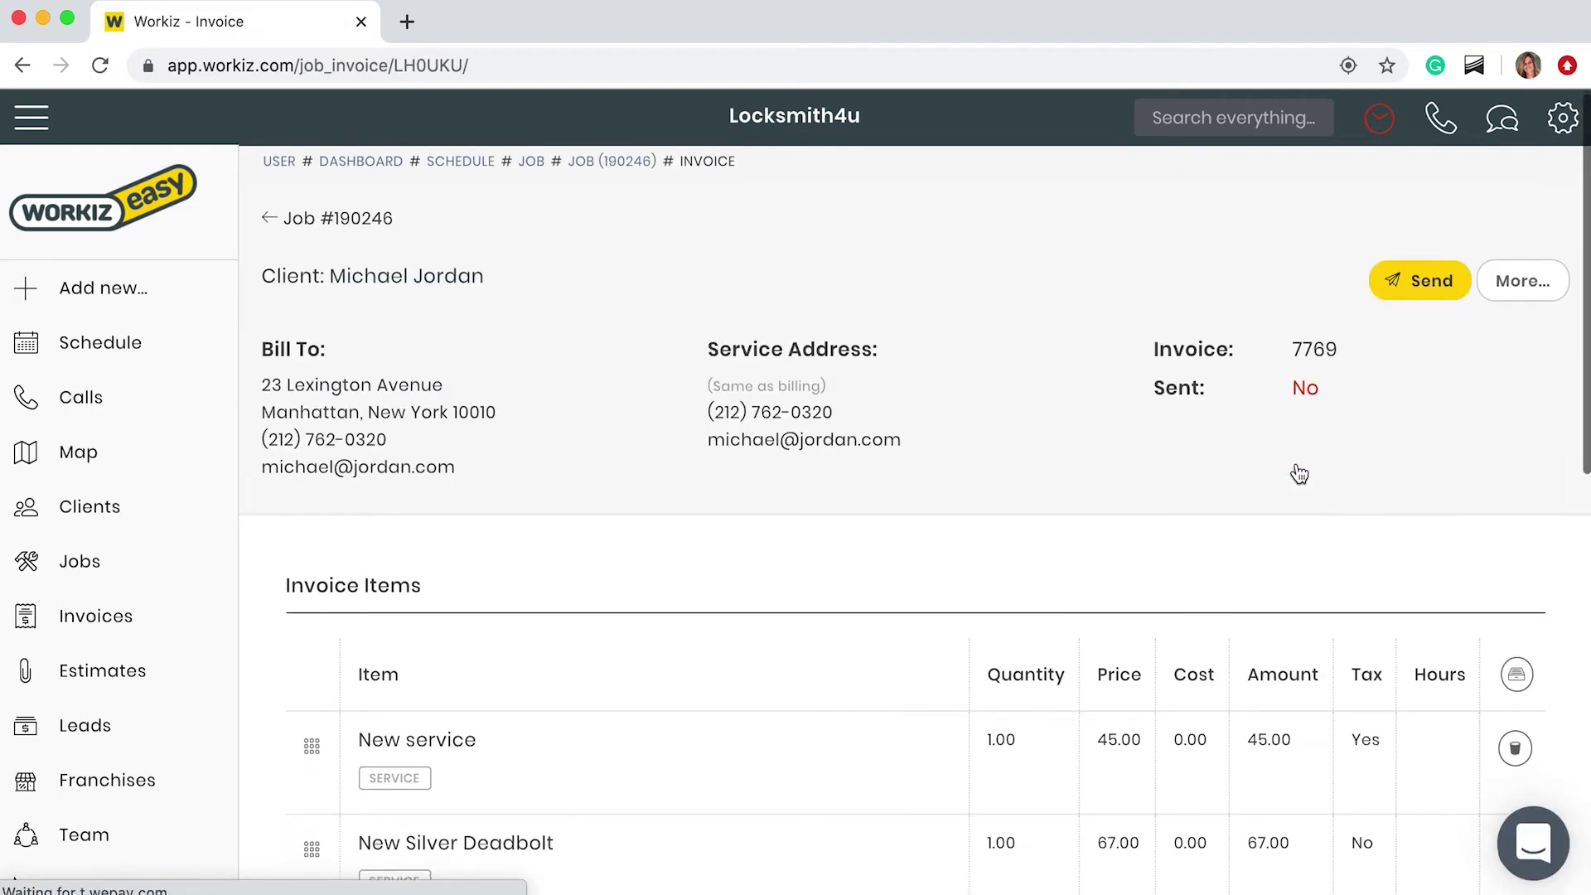
{"action": "scroll", "coordinate": [1297, 472], "scroll_direction": "down", "scroll_amount": 2}
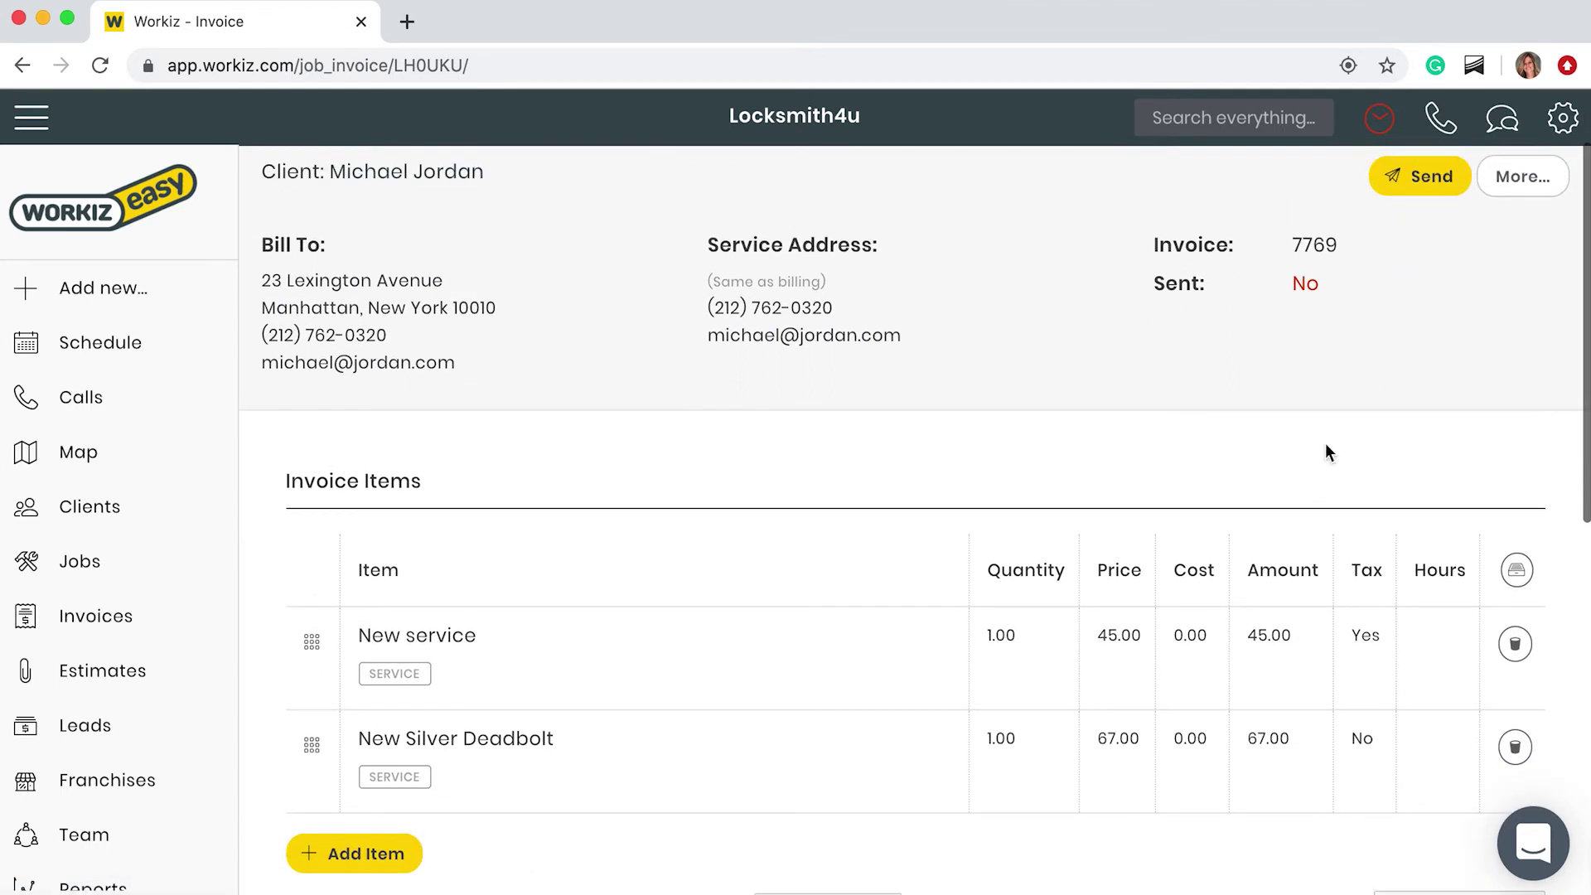
{"action": "left_click", "coordinate": [1524, 176]}
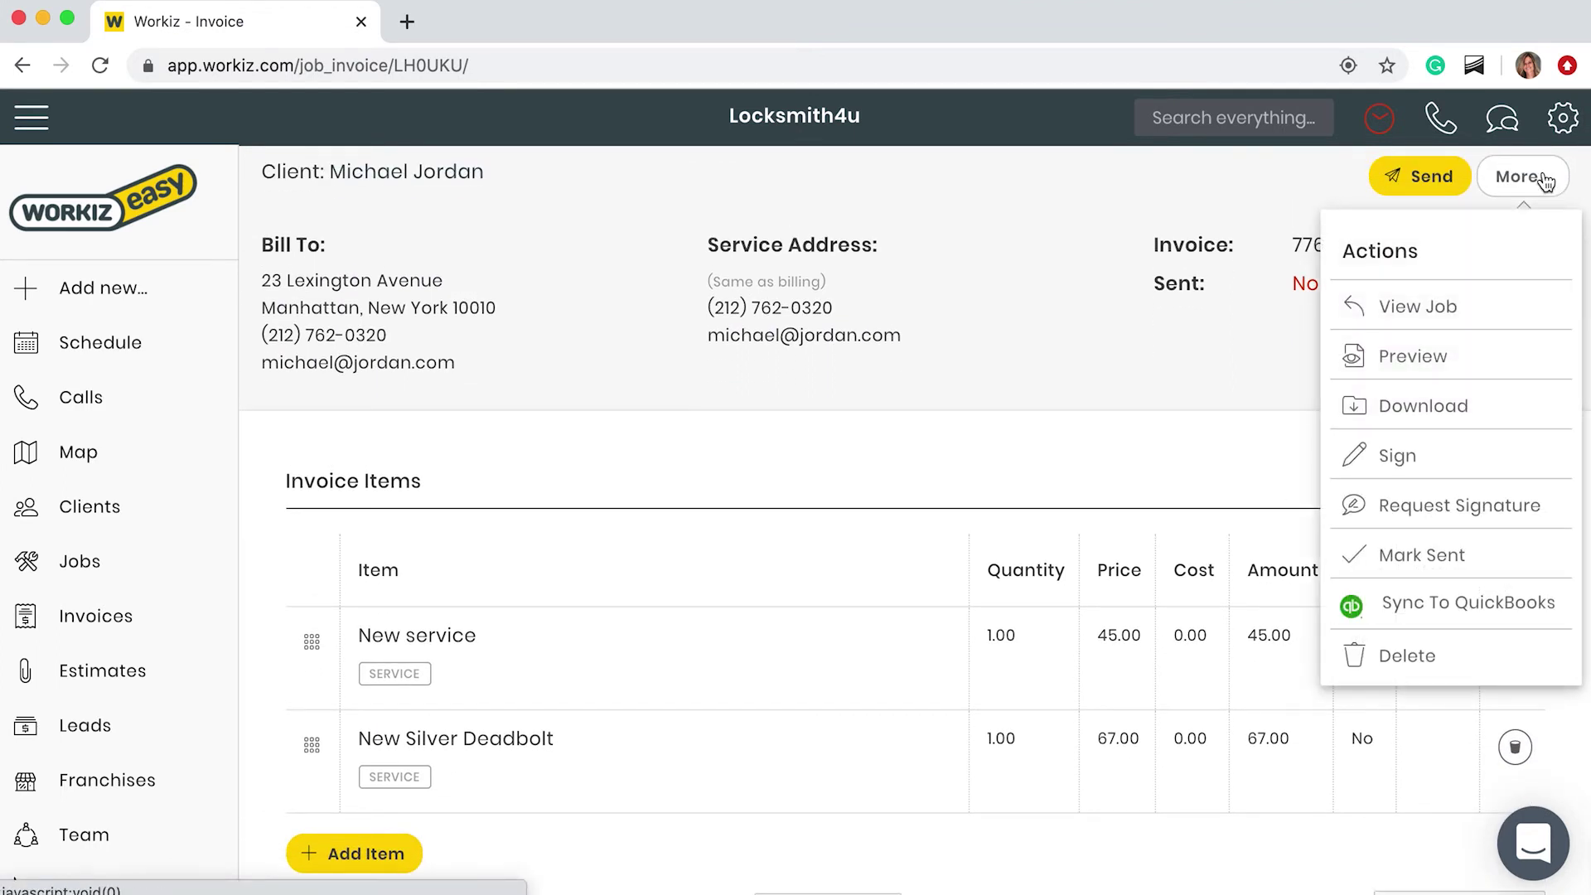
{"action": "left_click", "coordinate": [1455, 359]}
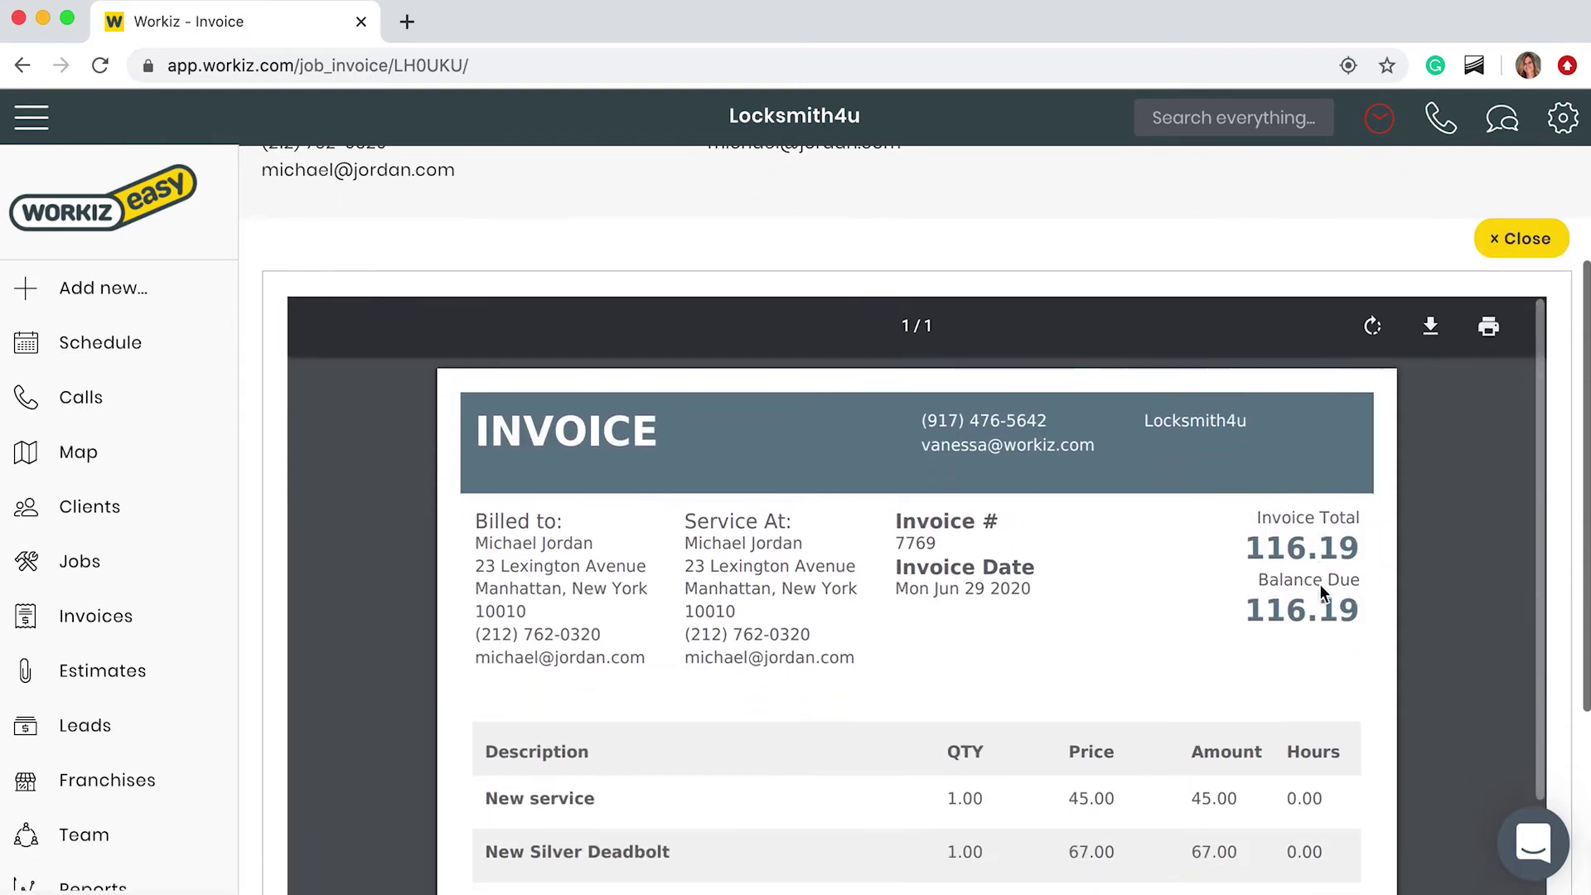
{"action": "scroll", "coordinate": [1320, 586], "scroll_direction": "down", "scroll_amount": 5}
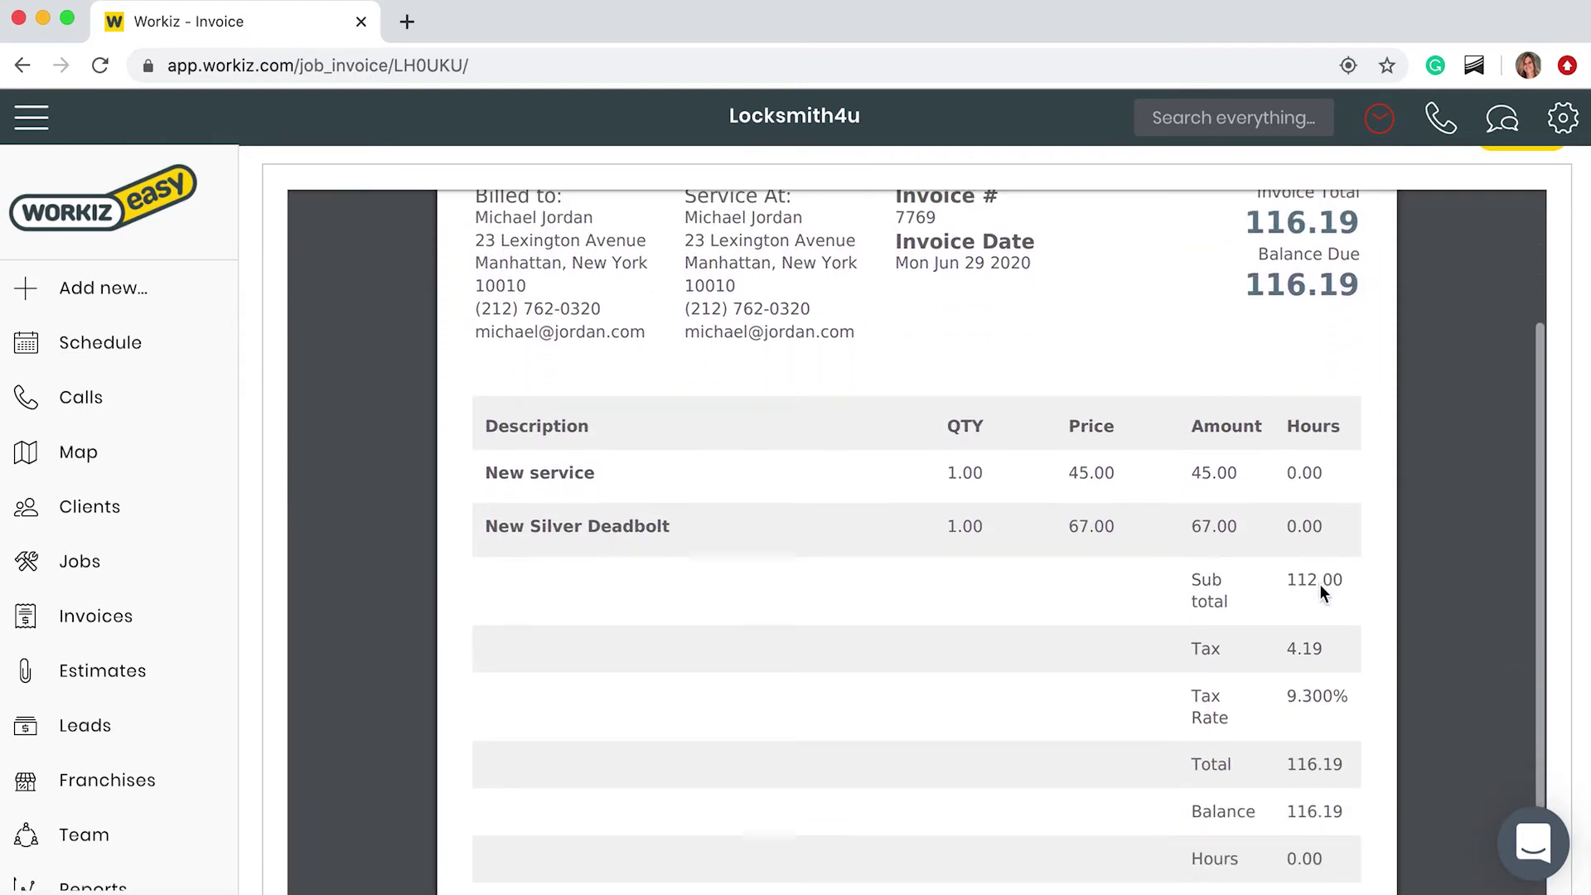
{"action": "scroll", "coordinate": [1319, 583], "scroll_direction": "up", "scroll_amount": 5}
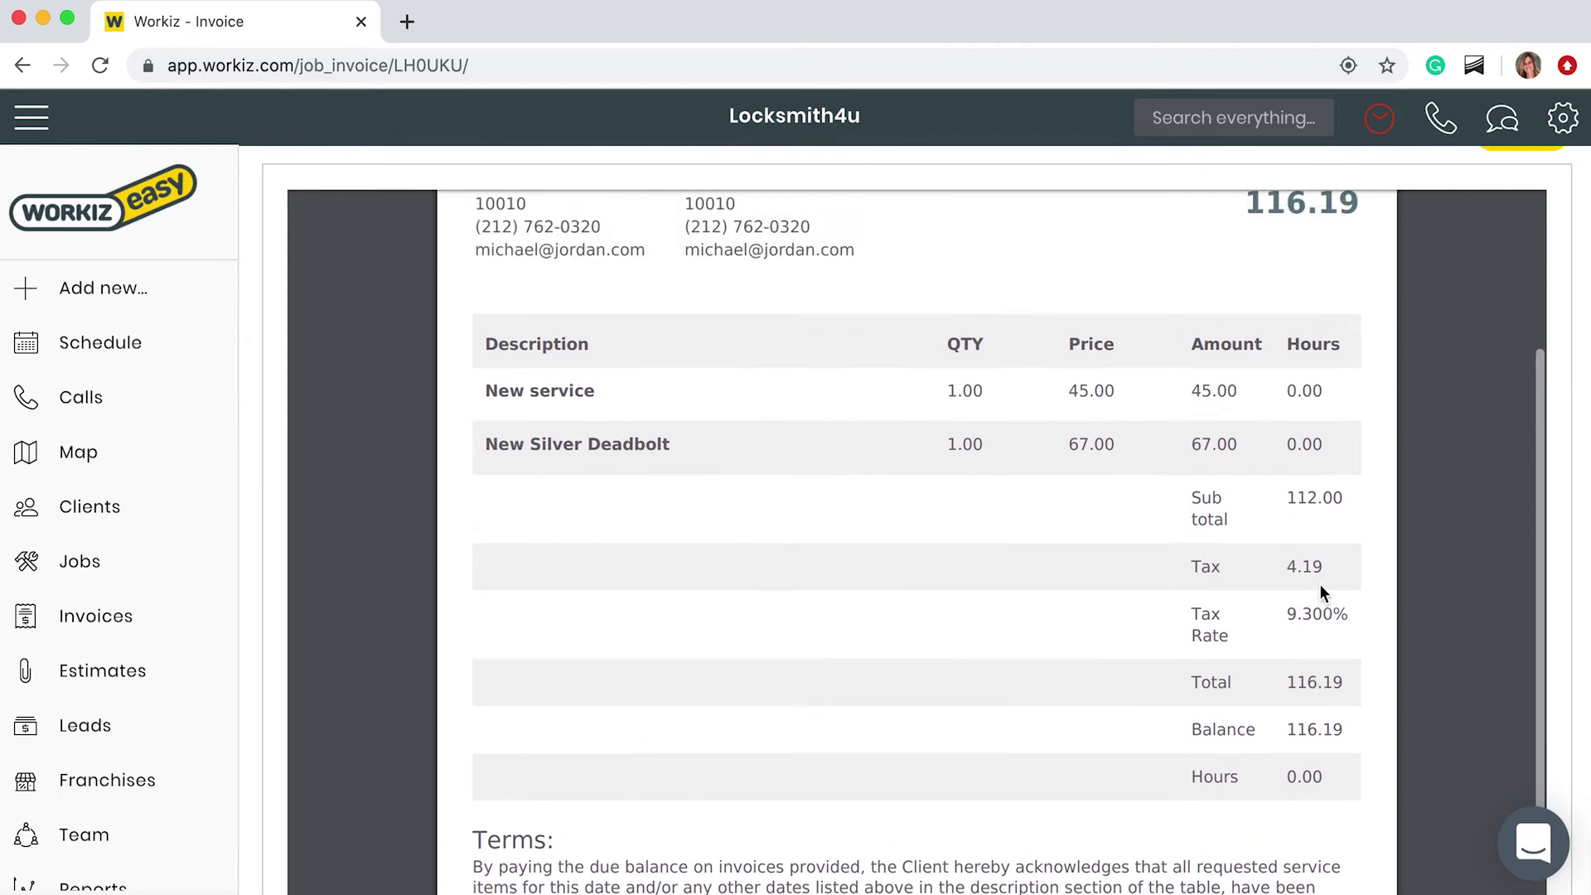
{"action": "scroll", "coordinate": [1319, 585], "scroll_direction": "up", "scroll_amount": 3}
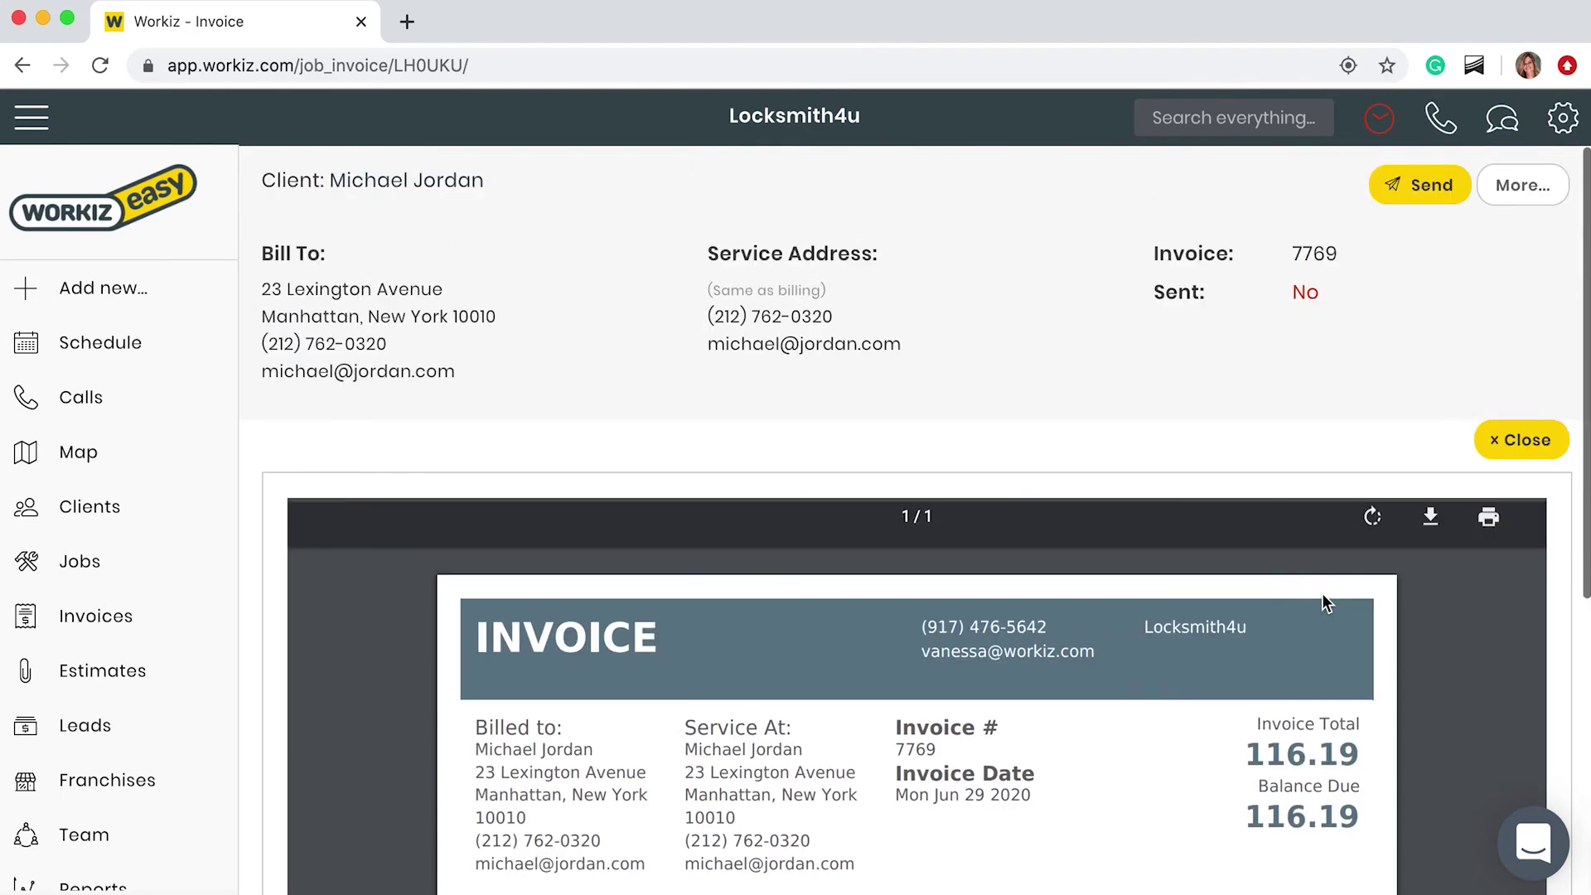
Step: E-mail the invoice to the client from the Send Invoice panel
{"action": "left_click", "coordinate": [1410, 185]}
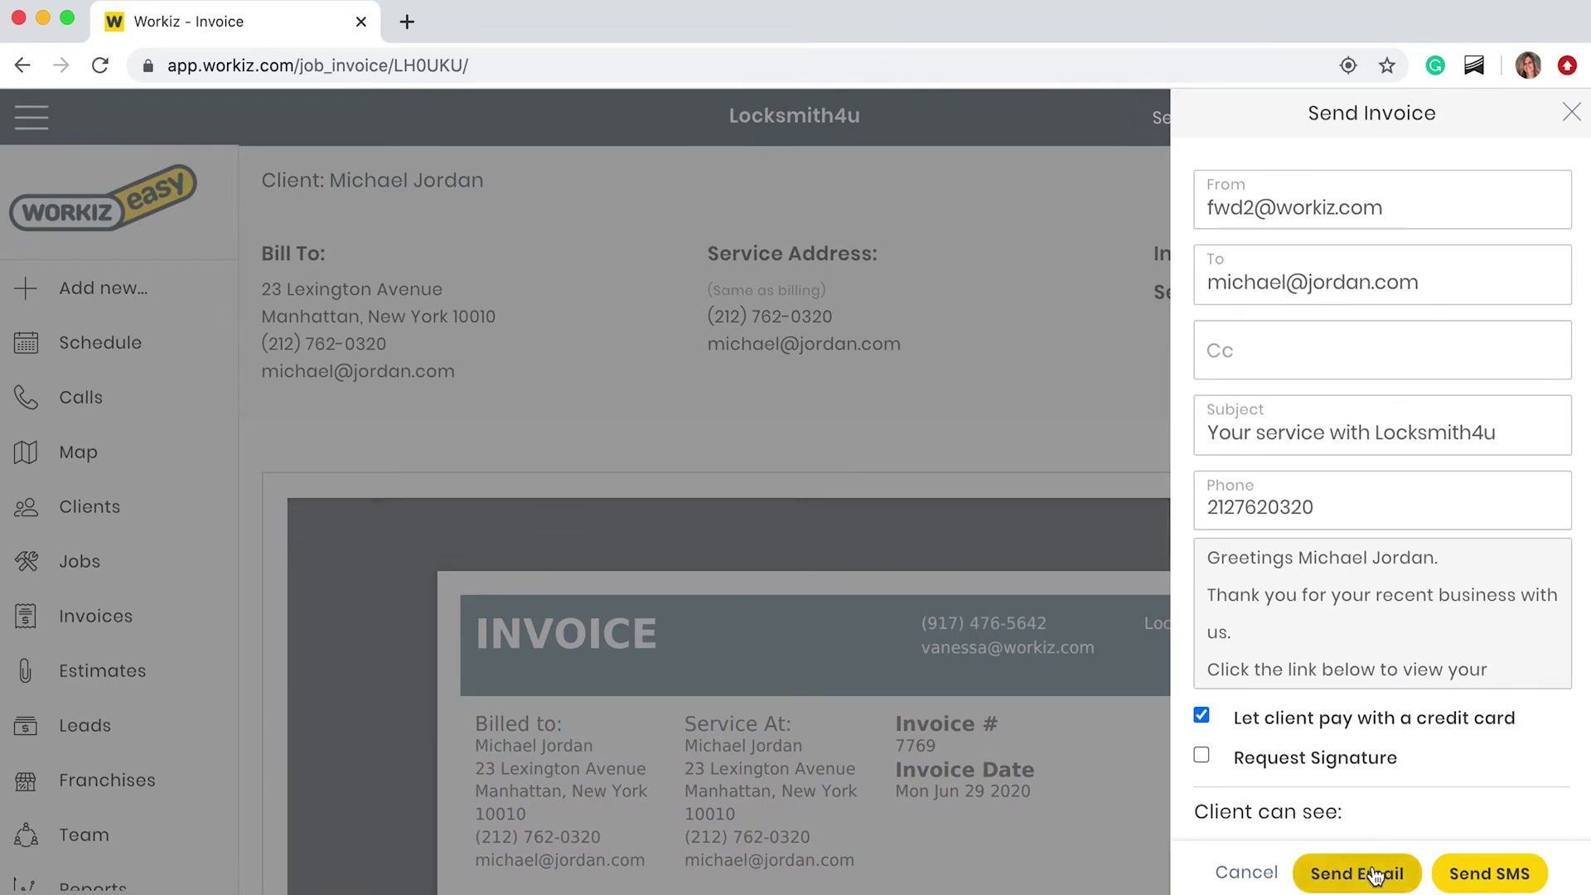
{"action": "left_click", "coordinate": [1376, 875]}
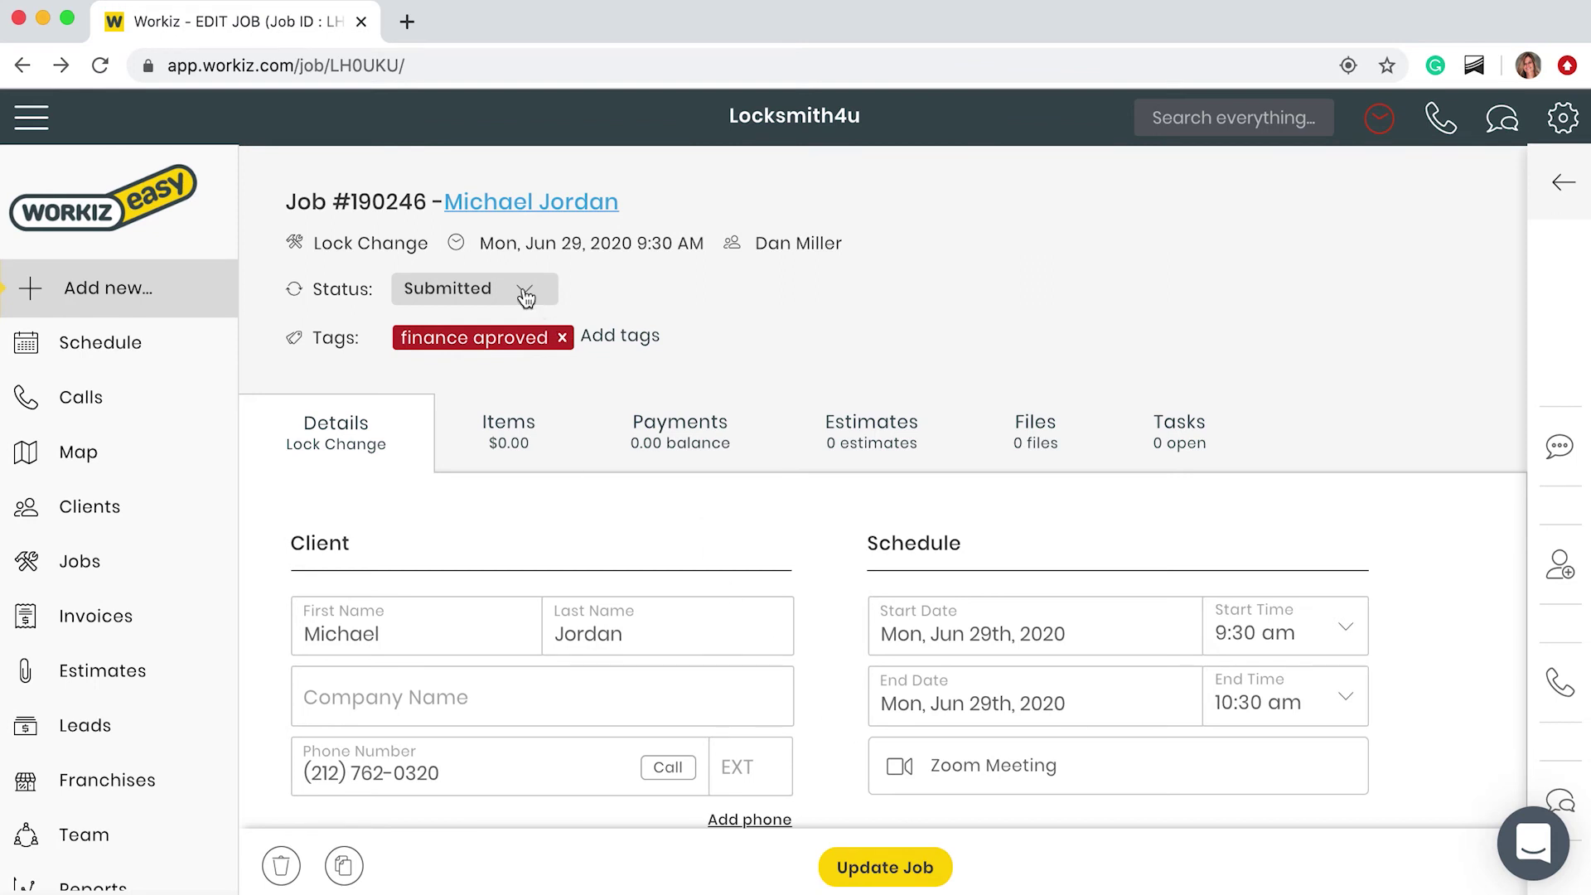
{"action": "left_click", "coordinate": [524, 290]}
{"action": "left_click", "coordinate": [508, 559]}
{"action": "left_click", "coordinate": [870, 865]}
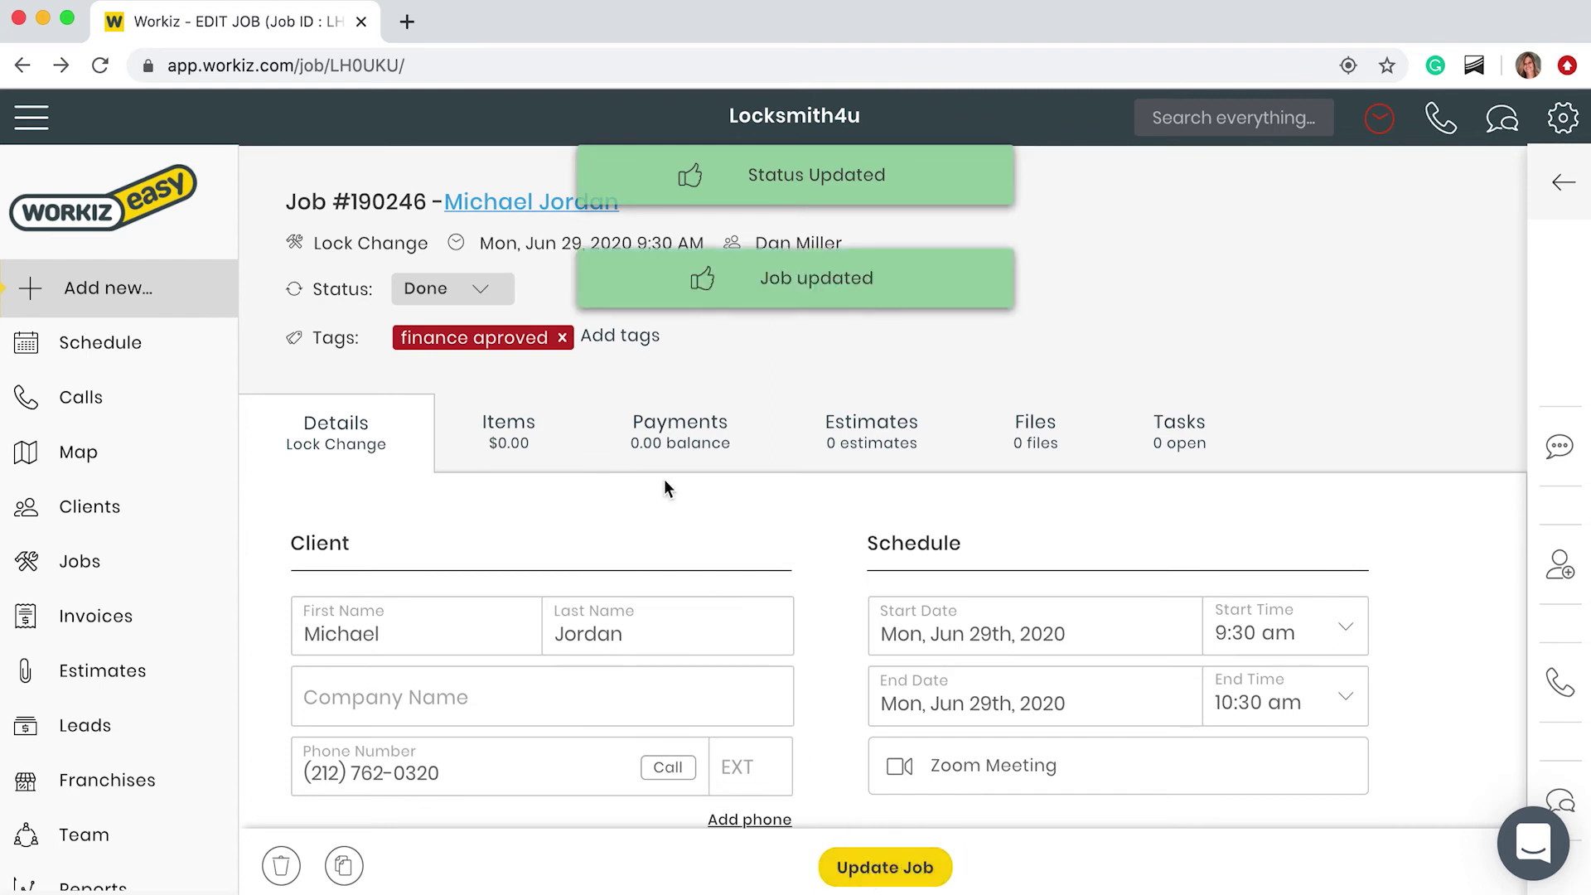
Step: From the Dashboard, search for the client's name and open the Lock Change job result
{"action": "left_click", "coordinate": [137, 207]}
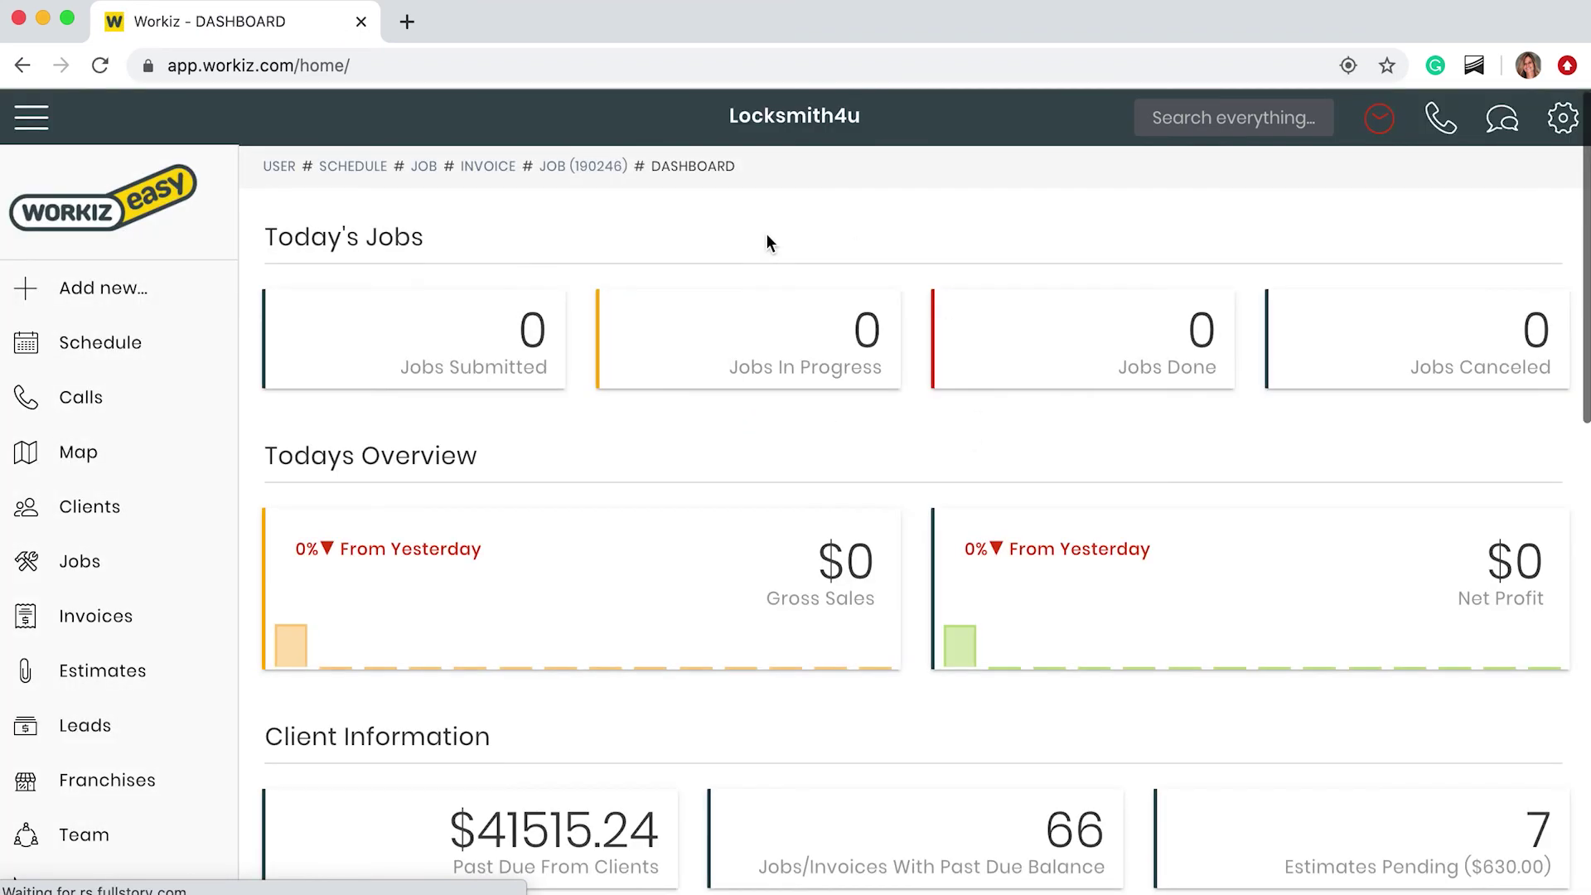
{"action": "left_click", "coordinate": [1212, 112]}
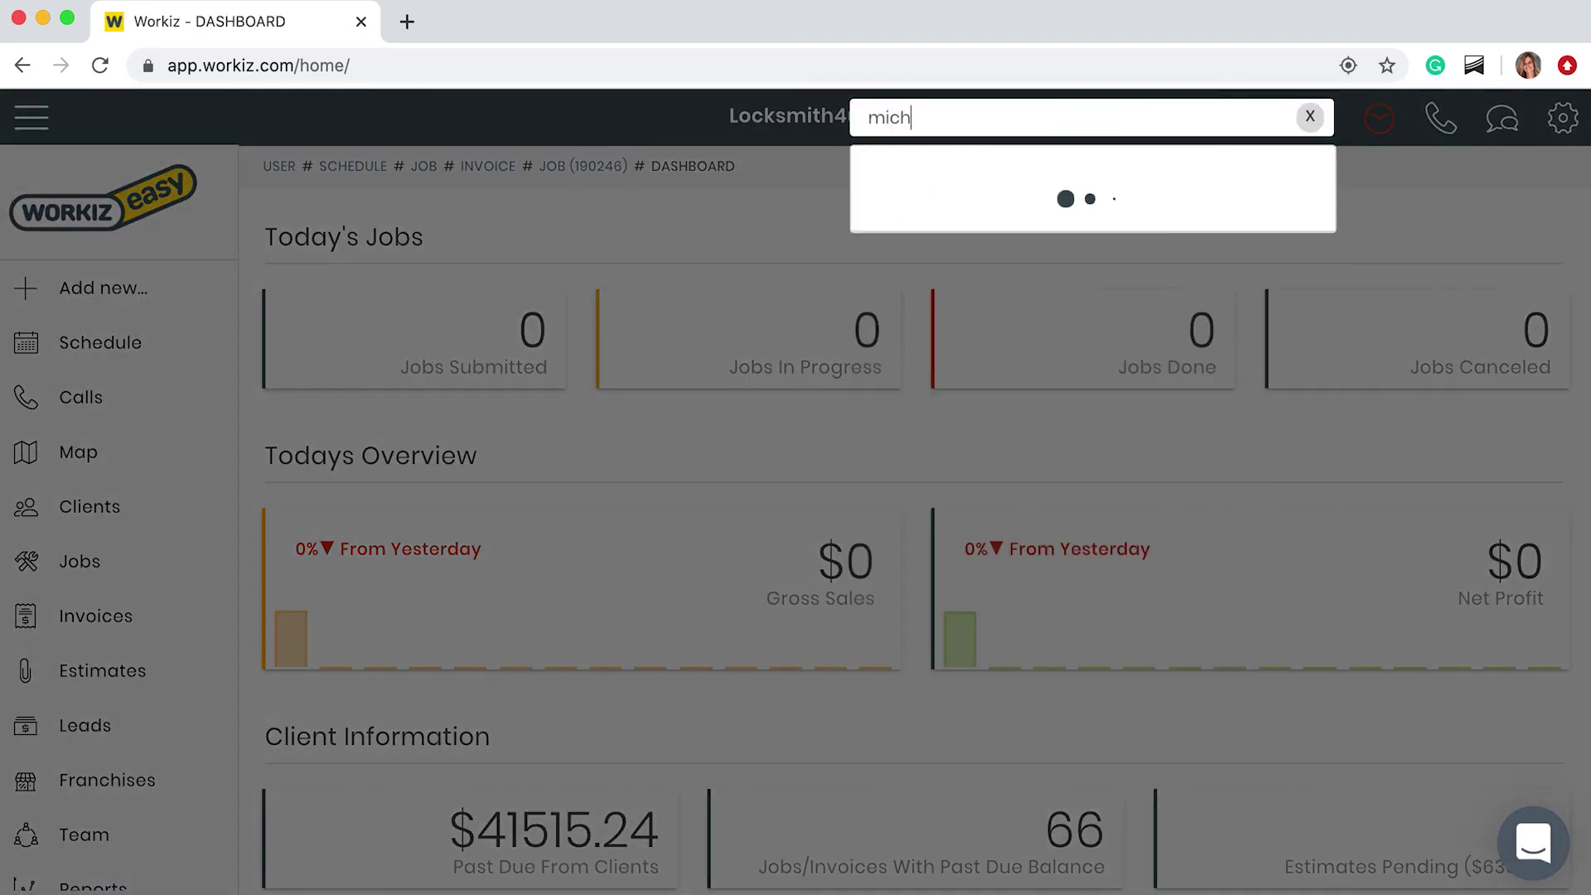
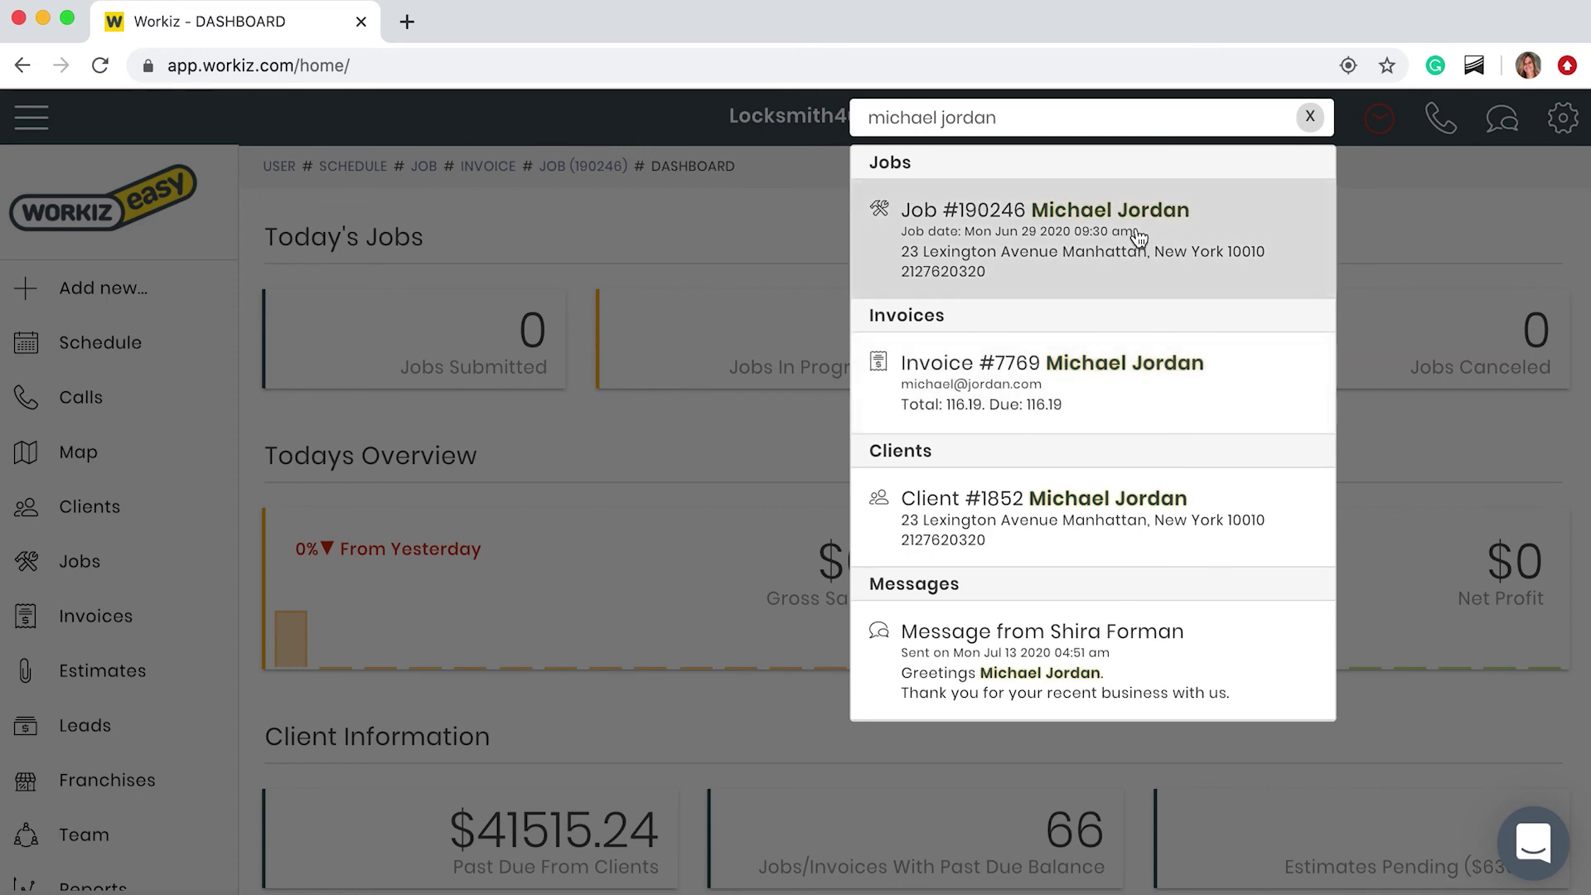
{"action": "left_click", "coordinate": [1138, 239]}
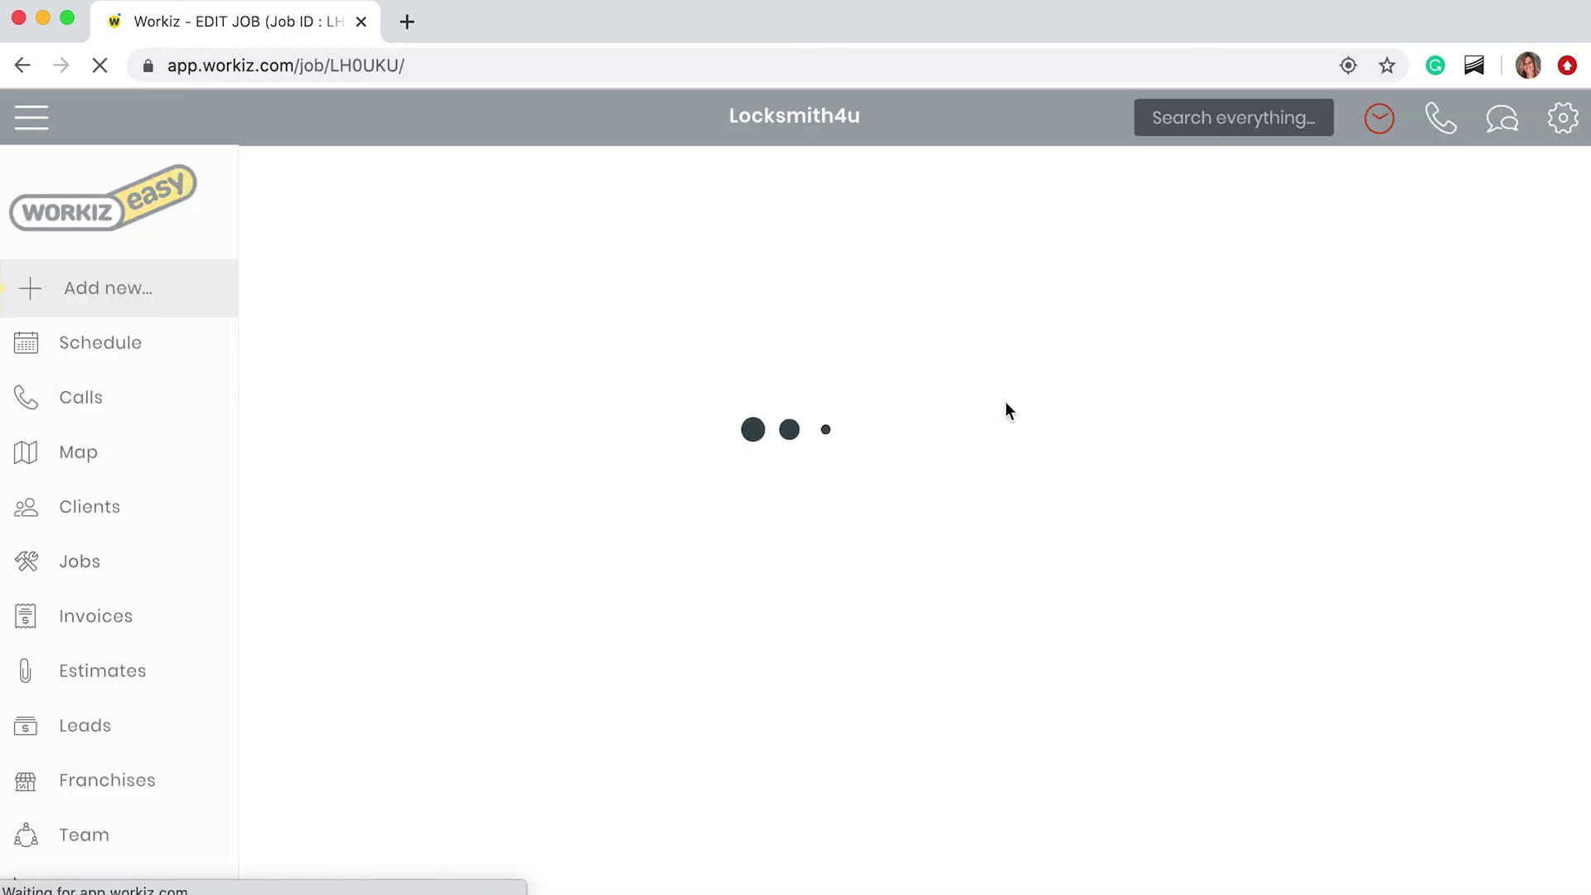